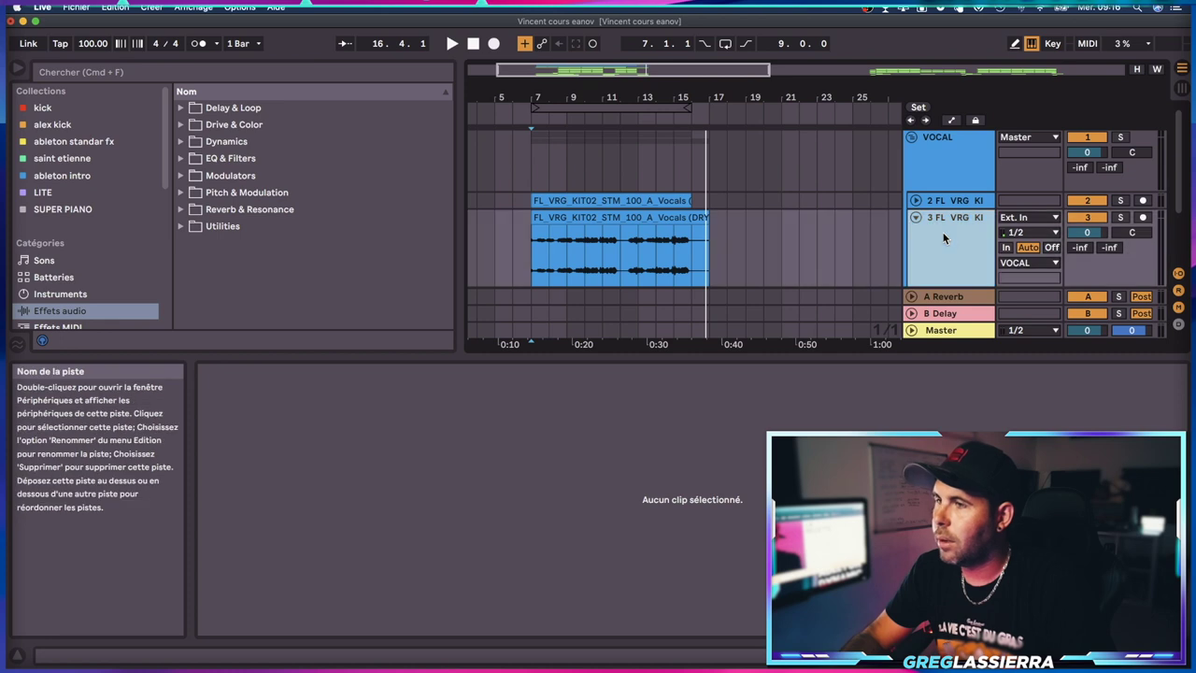
Step: Duplicate the third track, FL_VRG_KIT02 vocal, and fold the original track
right_click(944, 228)
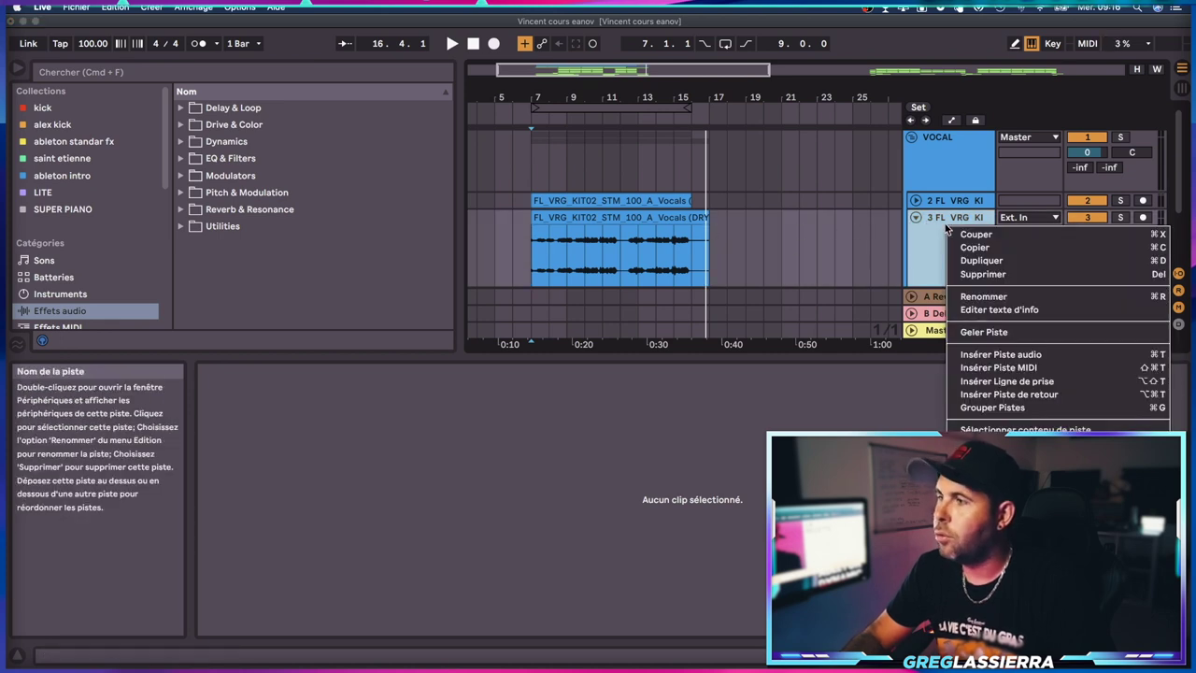
left_click(972, 261)
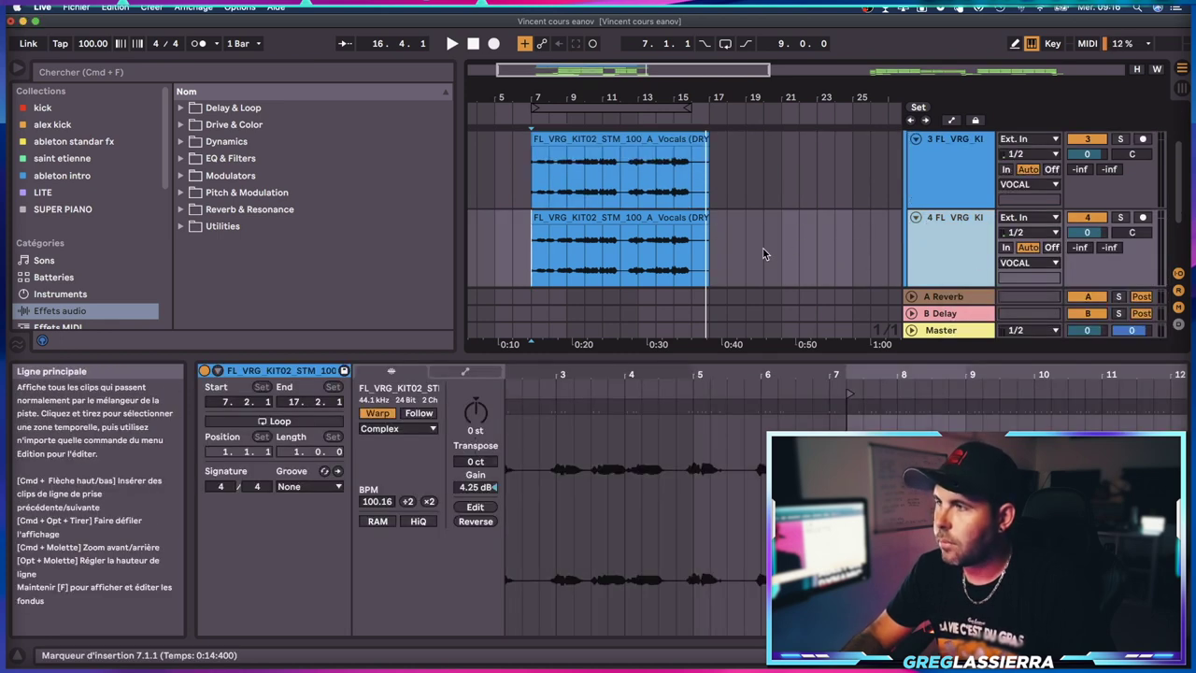
left_click(916, 140)
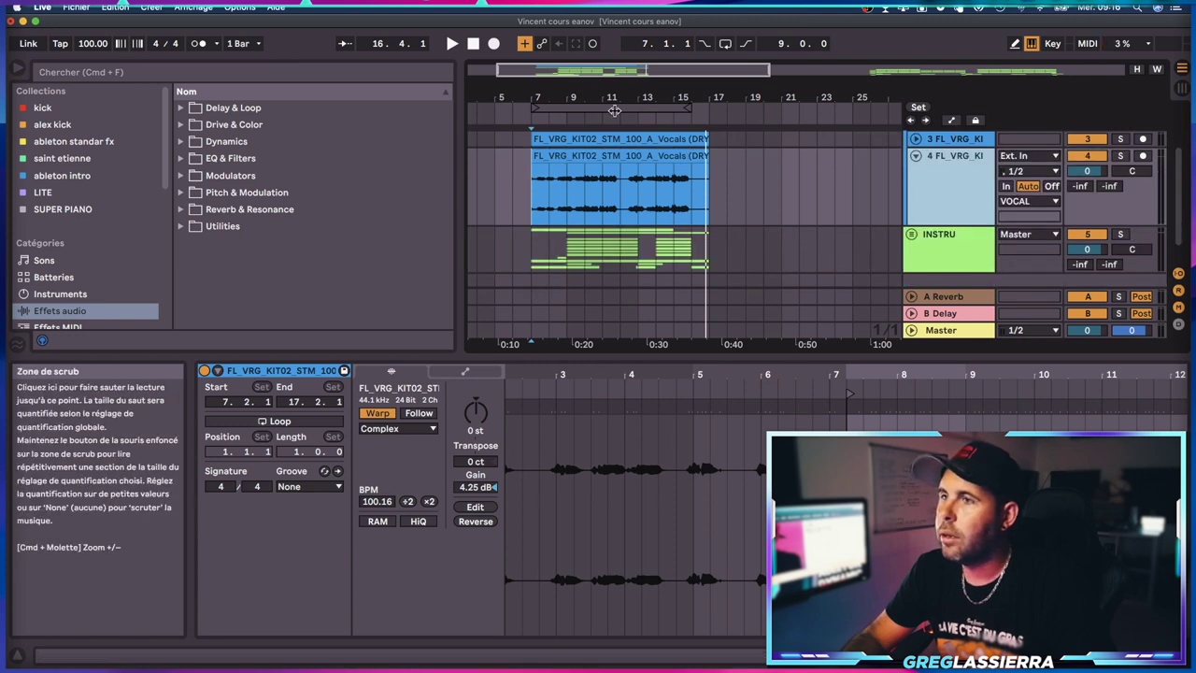
Step: Delete the duplicated vocal's audio before bar 9 on track 4
mouse_move(560, 97)
left_mouse_down()
mouse_move(612, 217)
mouse_move(553, 205)
left_mouse_up()
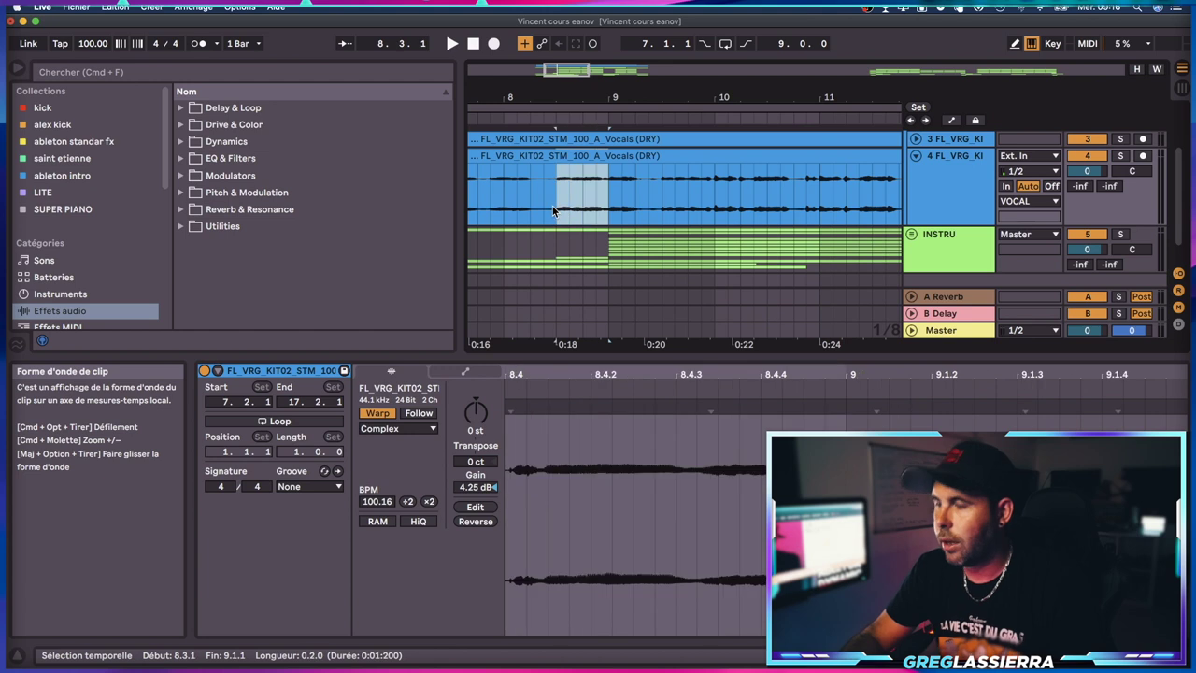
key("super+e")
left_click(544, 182)
key("Delete")
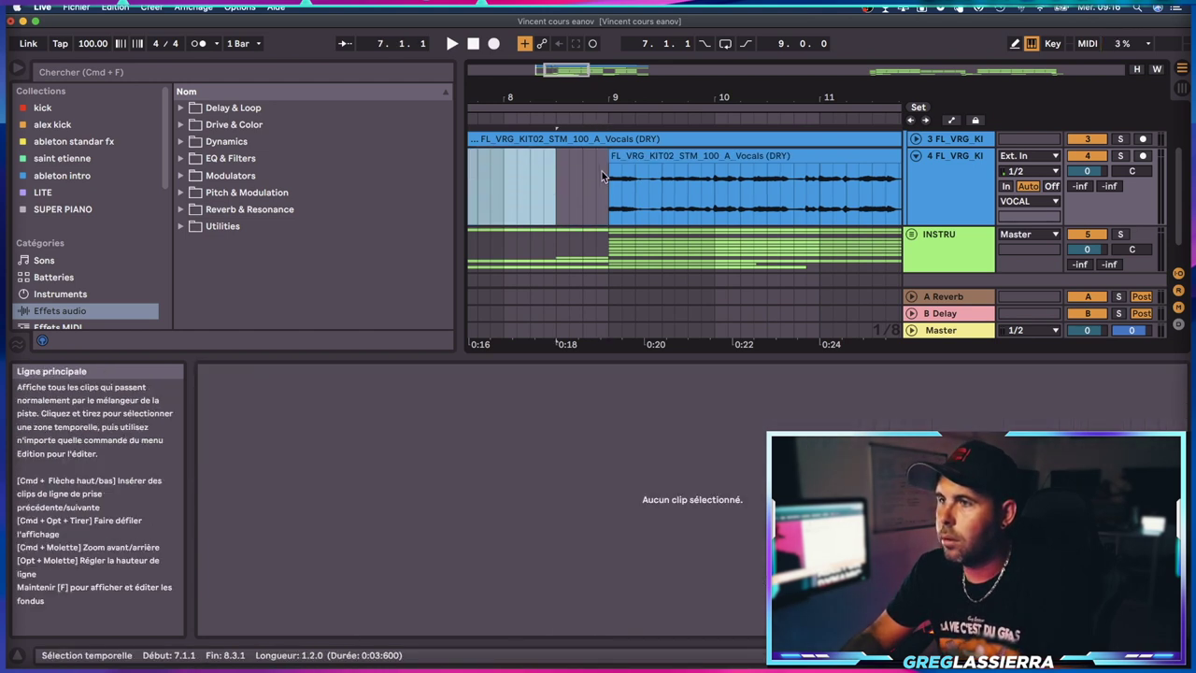
Step: Cut out the track 4 audio right after the short slice at bar 9, from 9.1.3 to 9.2.3
left_click(634, 187)
left_click_drag(625, 185, 726, 182)
key("super+e")
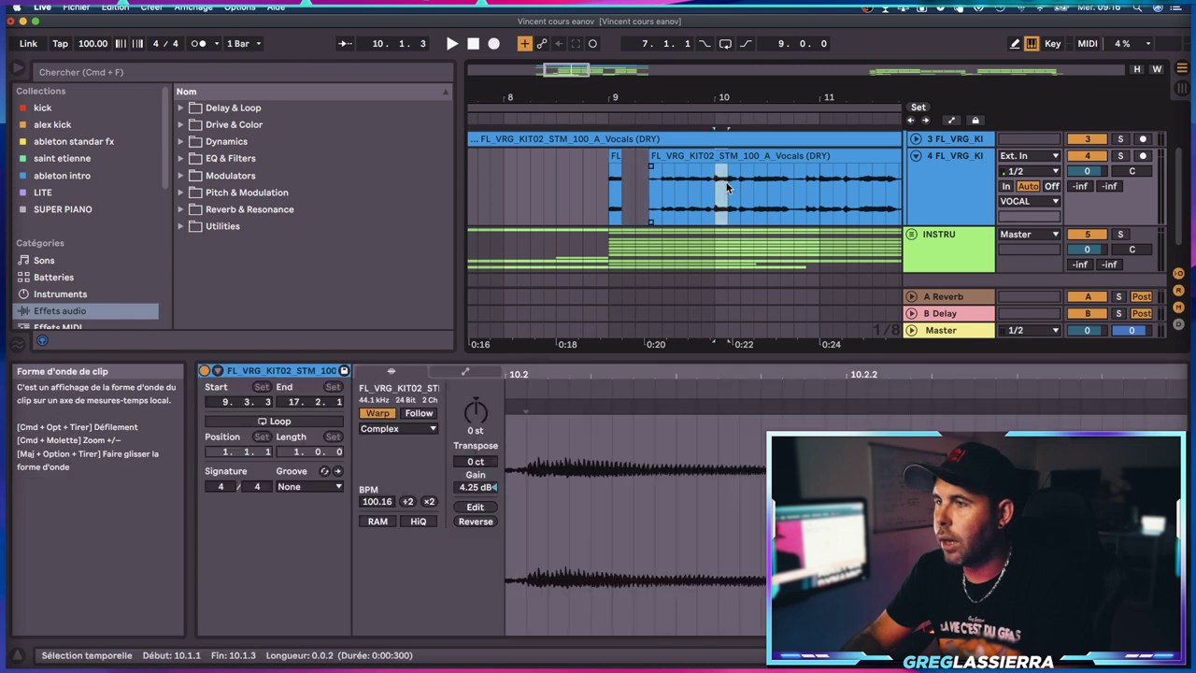
left_click(696, 159)
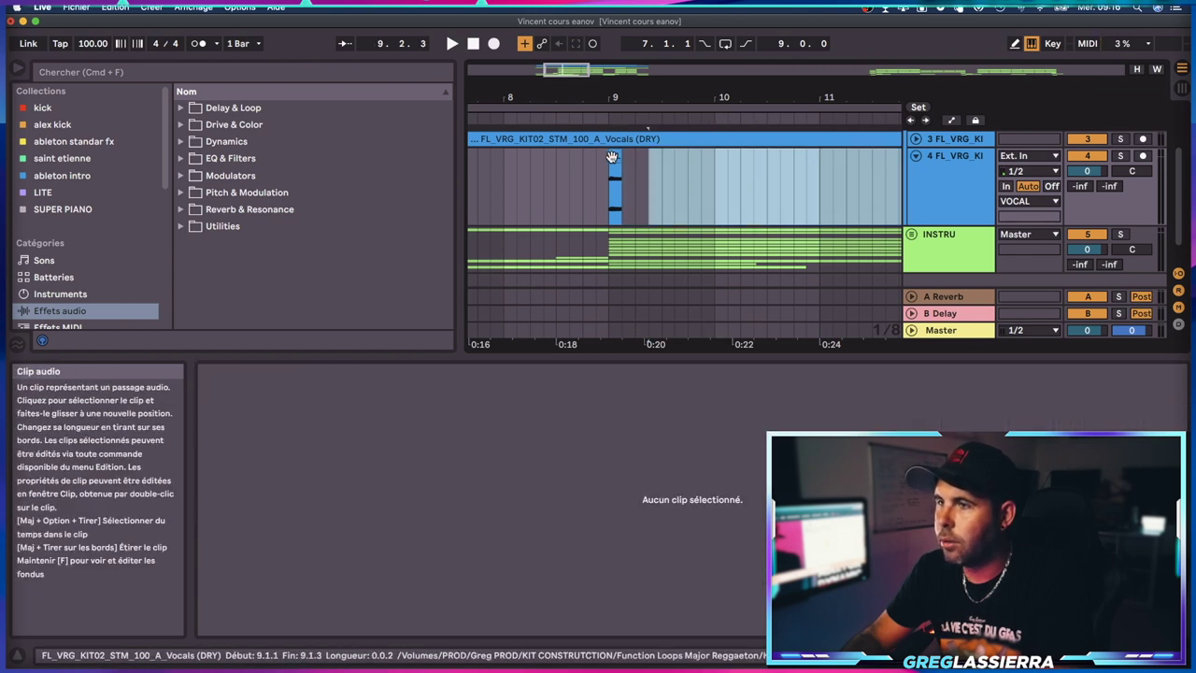
key("Delete")
left_click(612, 157)
key("super+z")
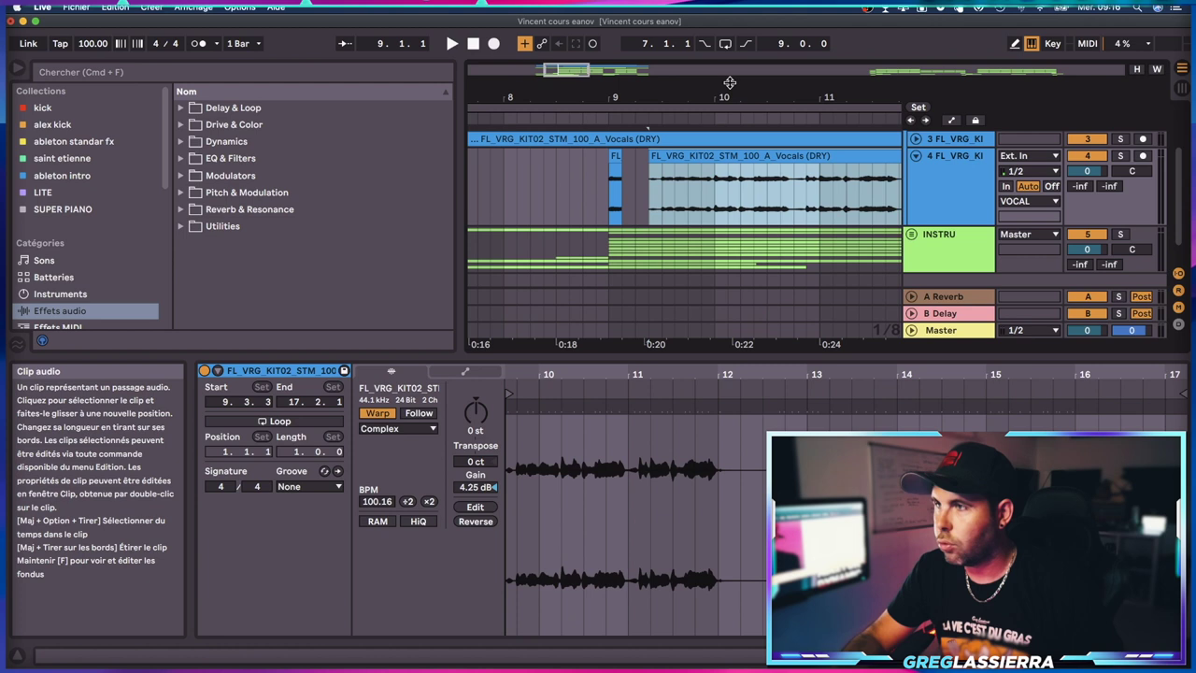
Step: Delete the track 4 audio between 9.2.1 and 14.1.1
left_click_drag(747, 95, 628, 59)
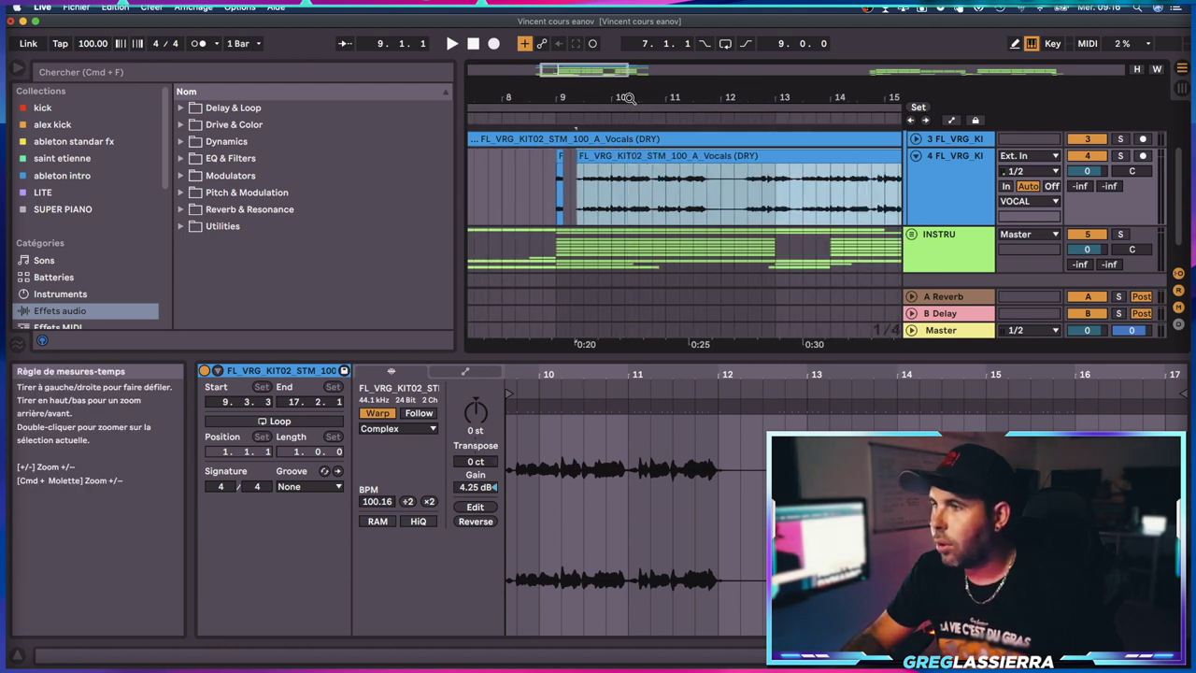
left_click_drag(826, 193, 576, 205)
key("Delete")
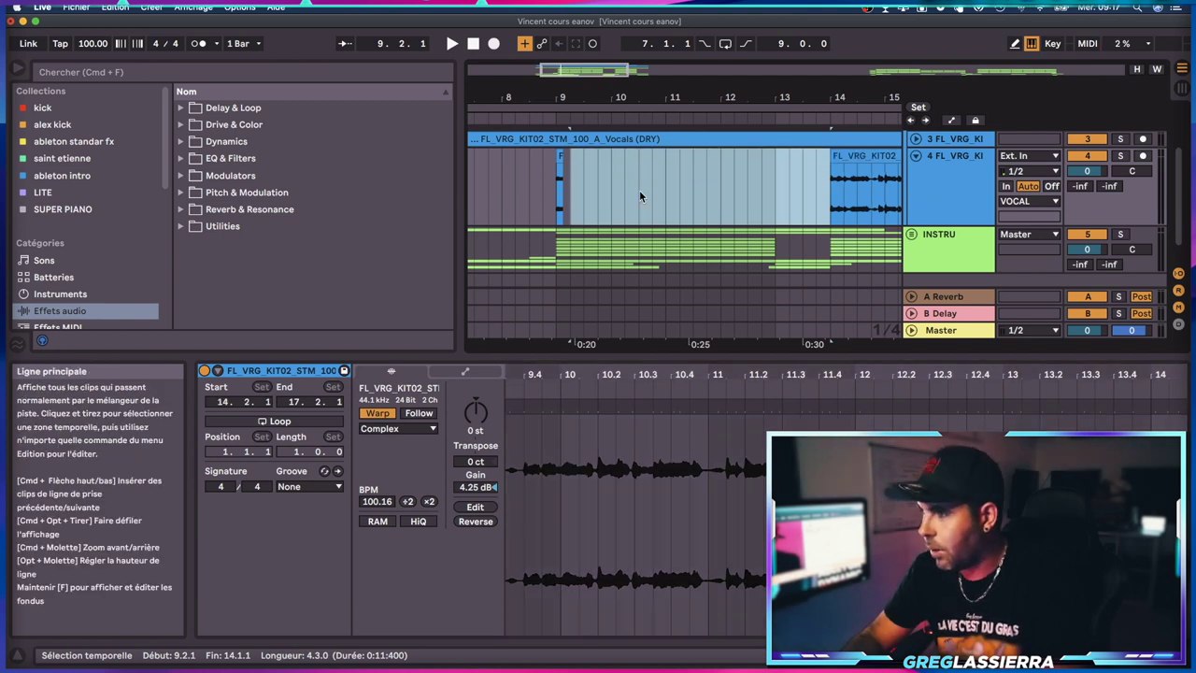
Step: Delete the track 4 audio after 14.1.3, keeping only the short slice at bar 14
left_click_drag(843, 190, 871, 187)
key("Delete")
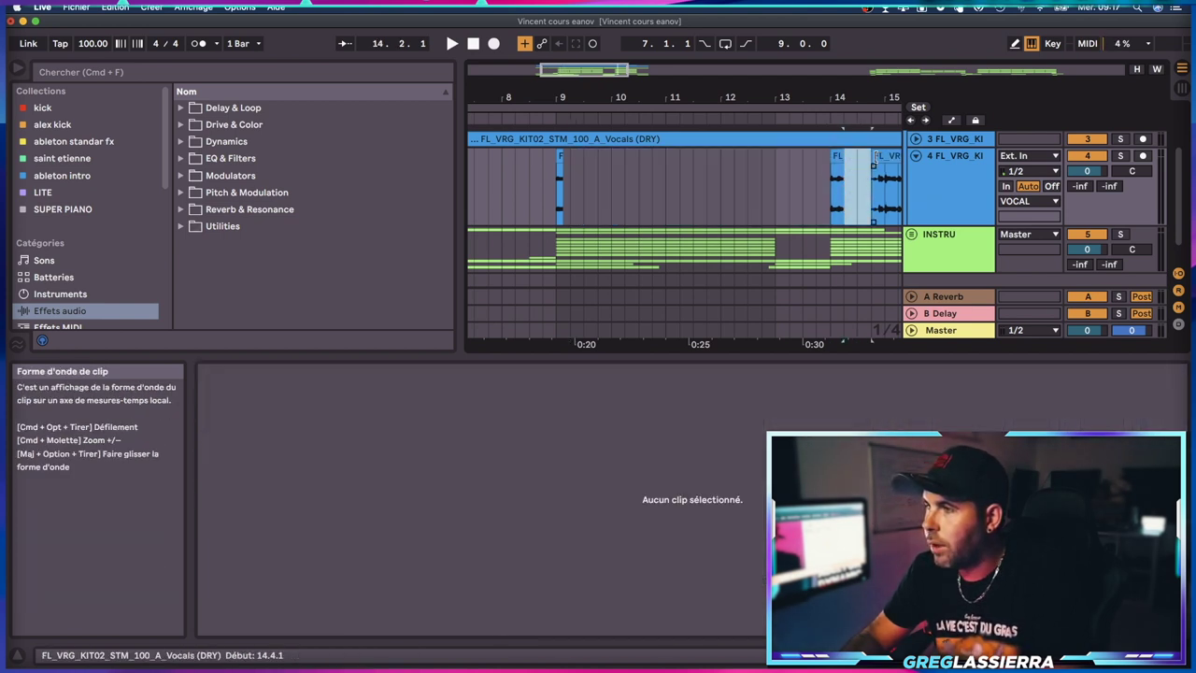
left_click(881, 155)
key("Delete")
left_click_drag(857, 104, 791, 157)
left_click(801, 155)
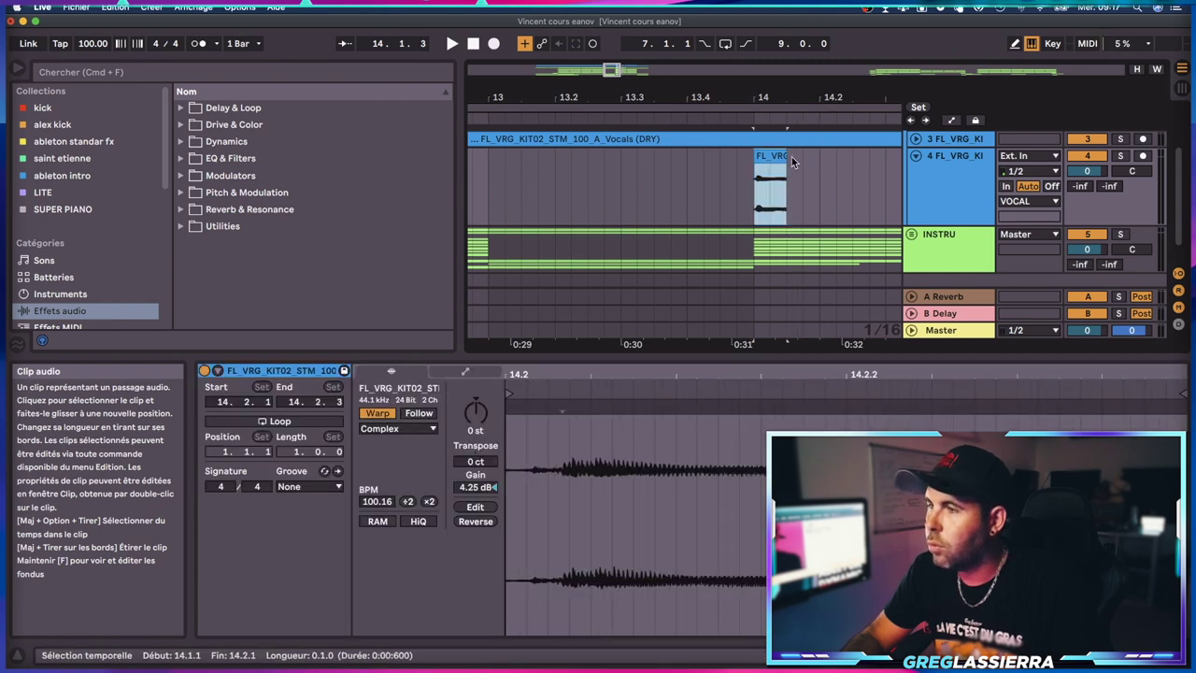
left_click_drag(757, 99, 758, 56)
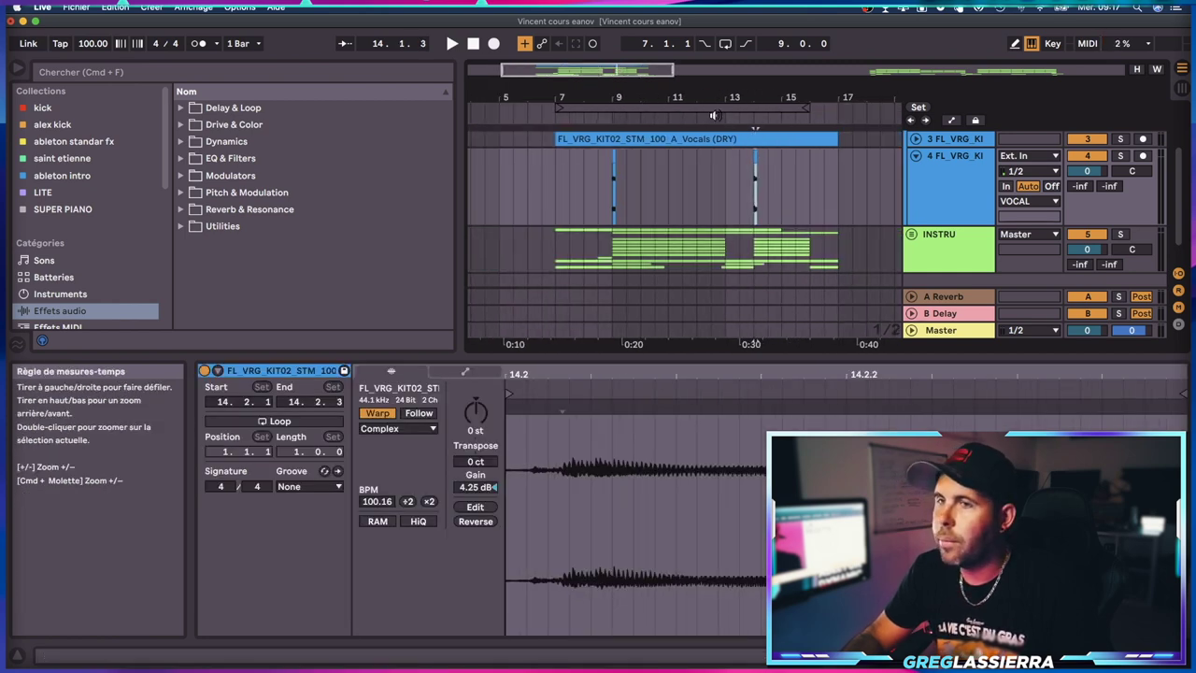
Step: Search the whole library for "valh" and add the ValhallaRoom reverb to track 4
left_click(132, 71)
type("valh")
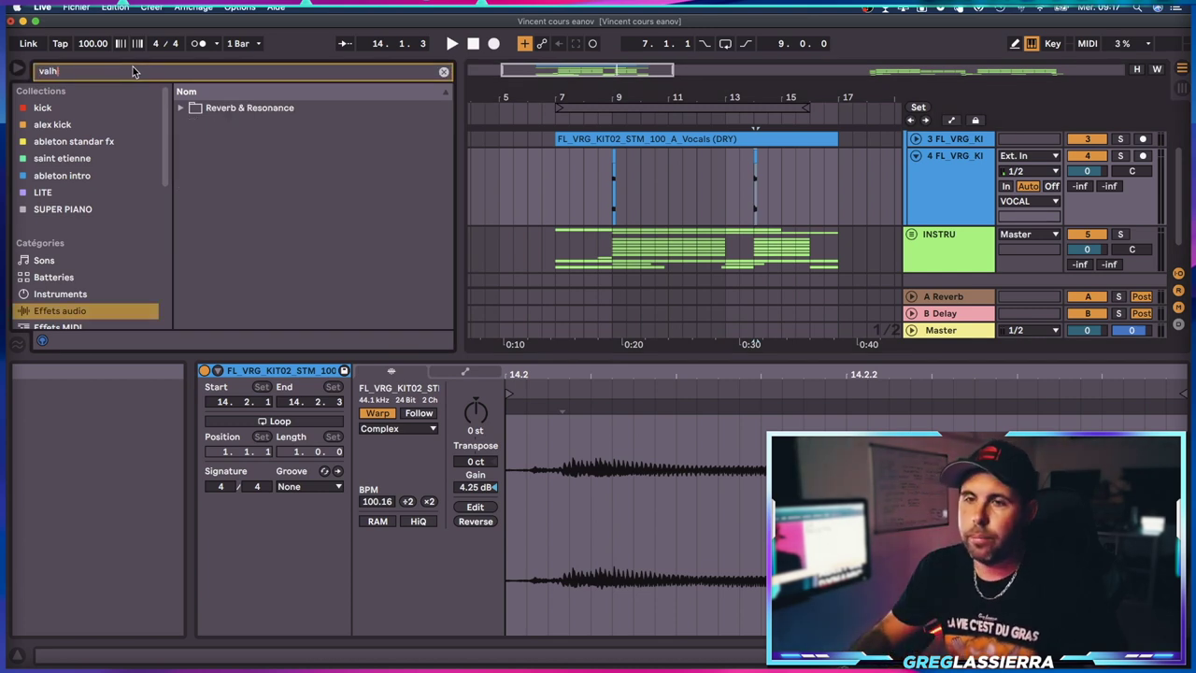
scroll(40, 318, "down", 4)
left_click(71, 318)
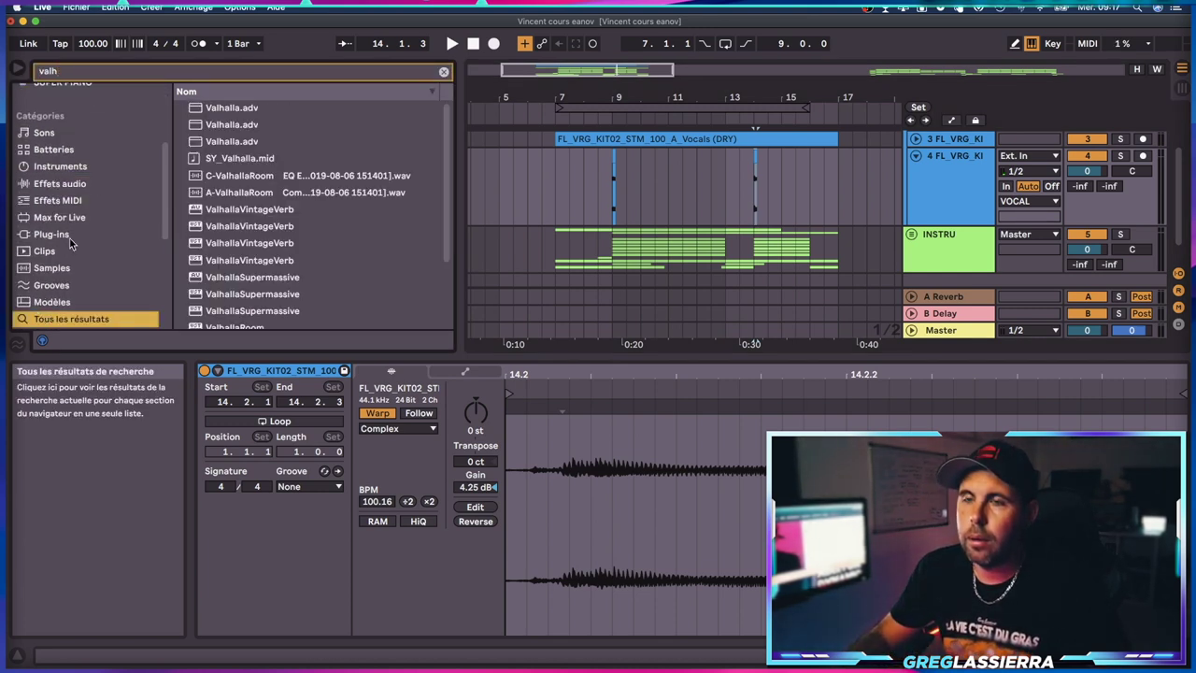
scroll(243, 230, "down", 3)
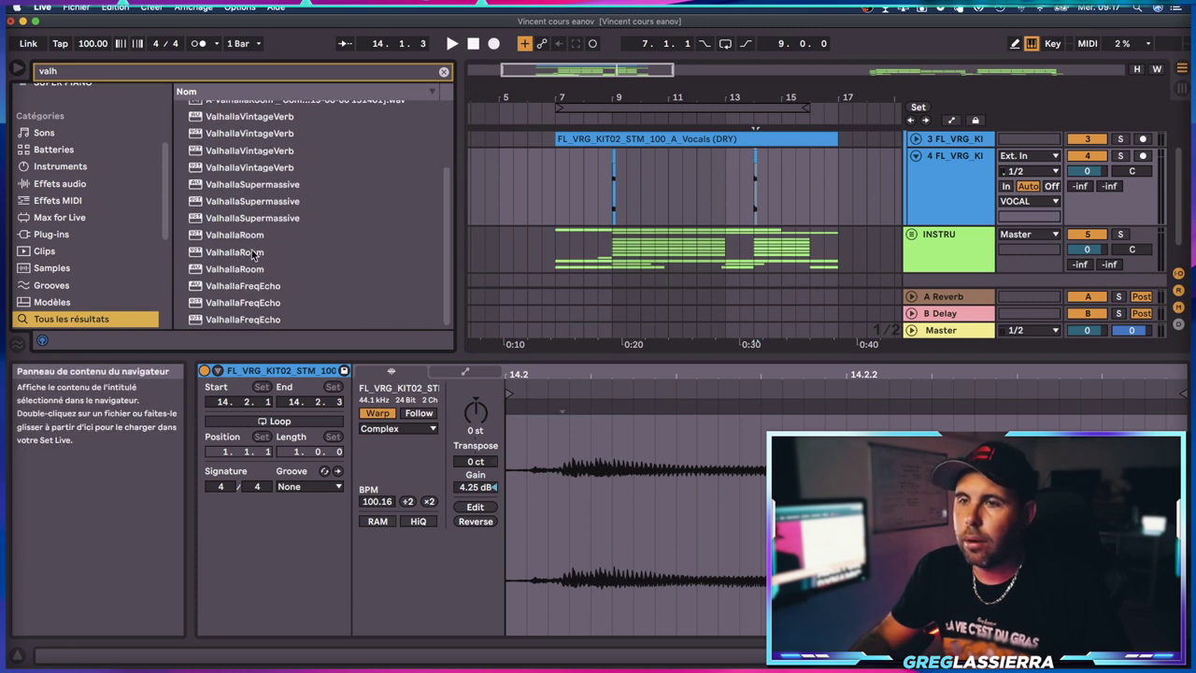
left_click(253, 251)
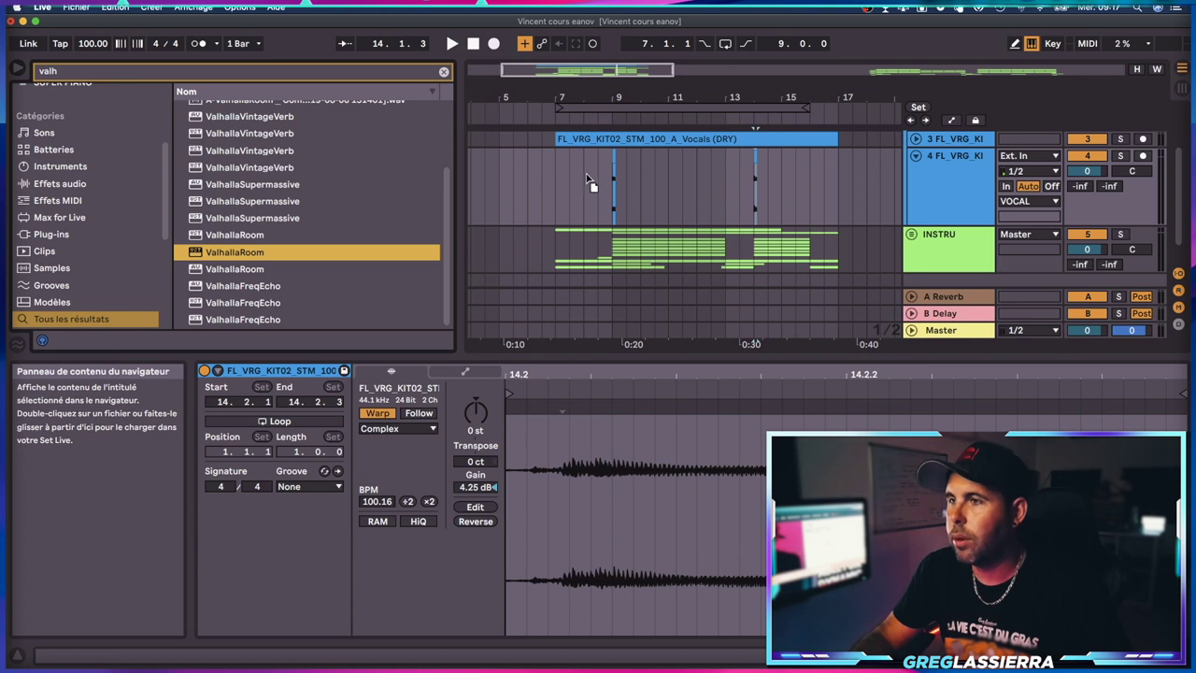
left_click_drag(591, 182, 588, 177)
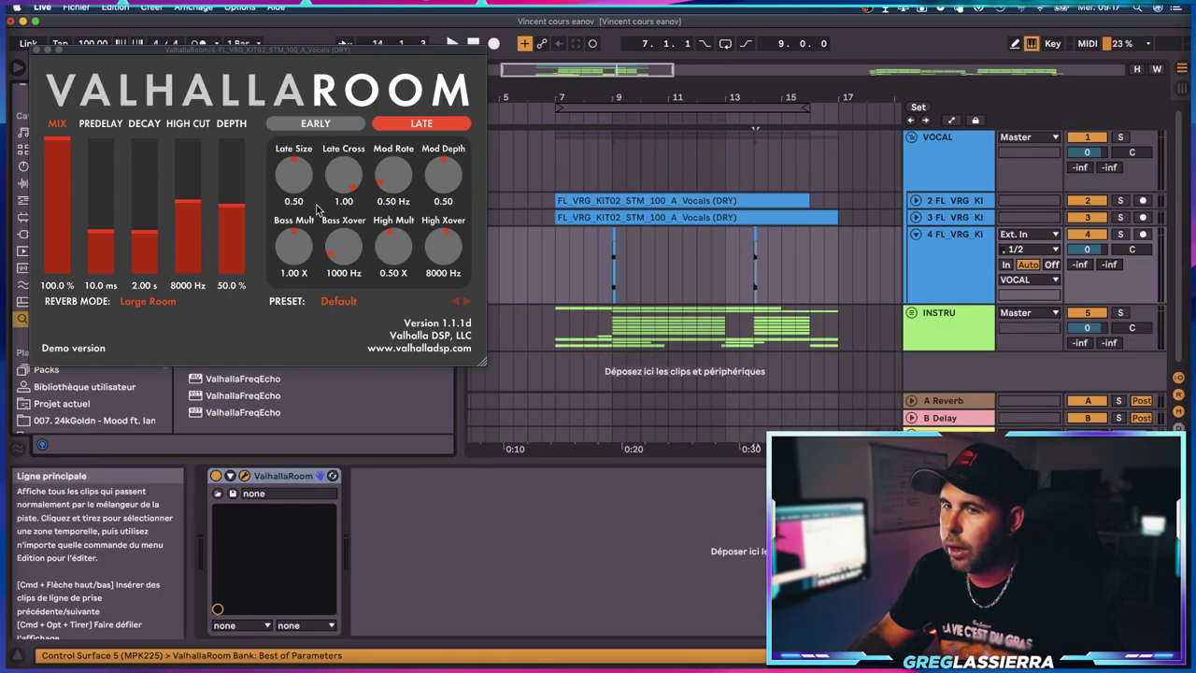
Step: Set ValhallaRoom's predelay to 2.3 ms, decay to 31.95 s, depth to 80.6 % and late size to 0.64
left_click_drag(607, 101, 607, 123)
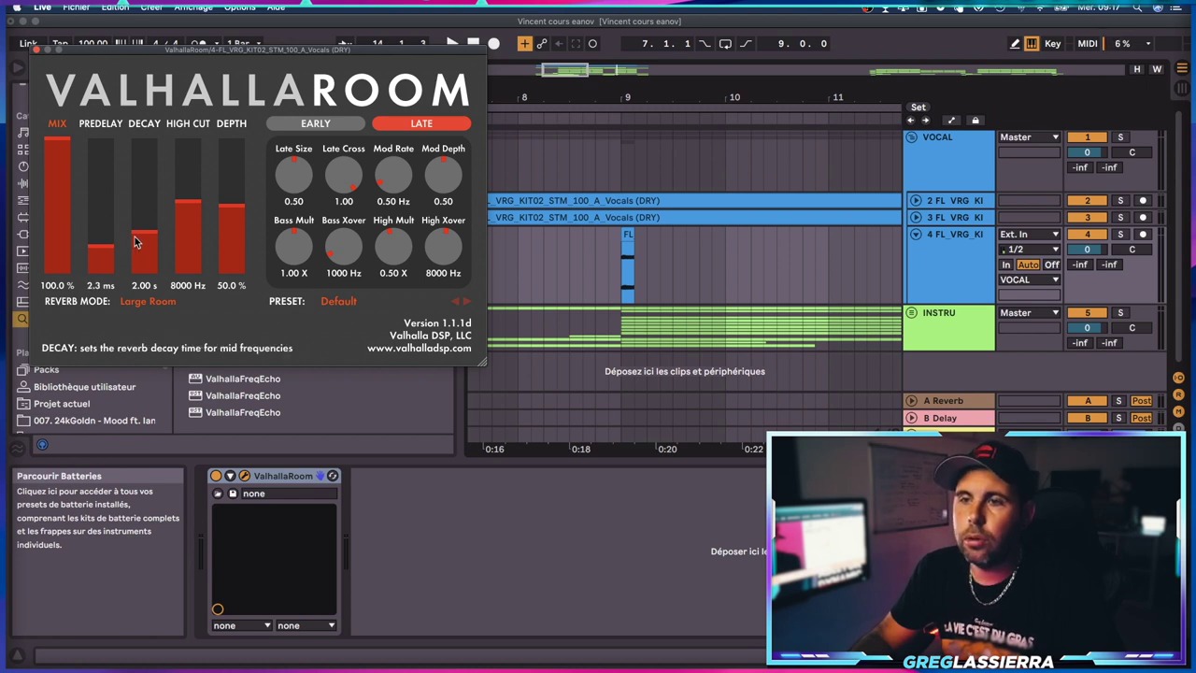
left_click_drag(141, 213, 150, 198)
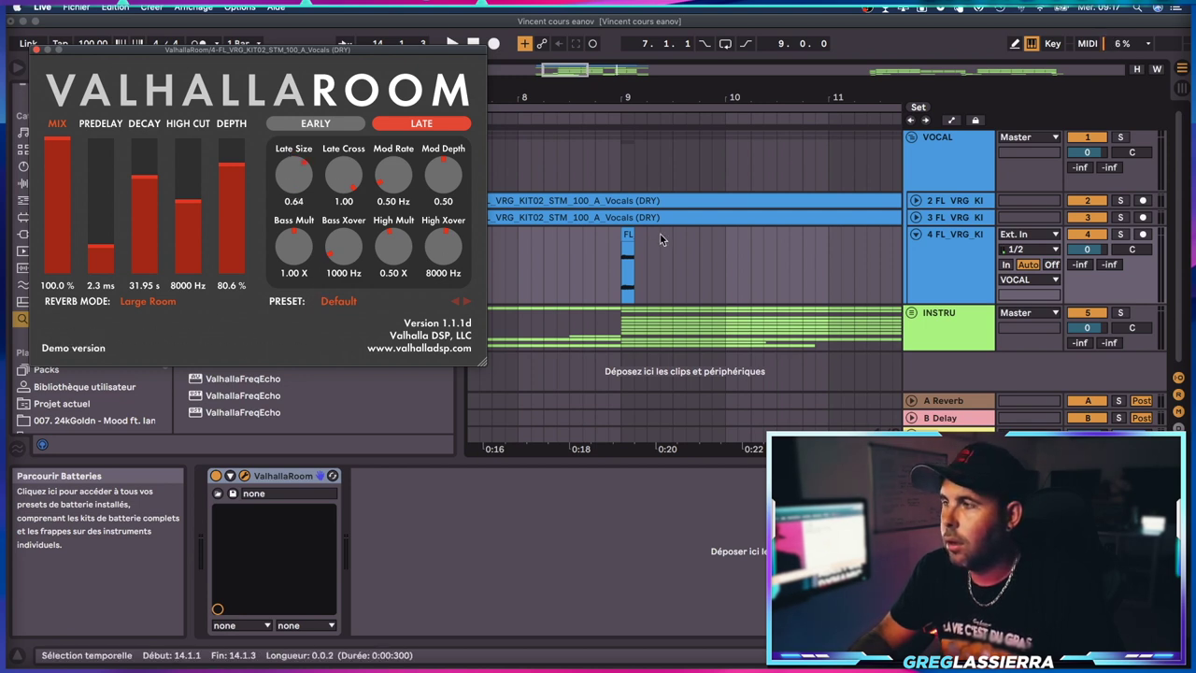
Step: Solo track 4 and play it from bar 9 to hear the reverb on the vocal slice
left_click(1121, 234)
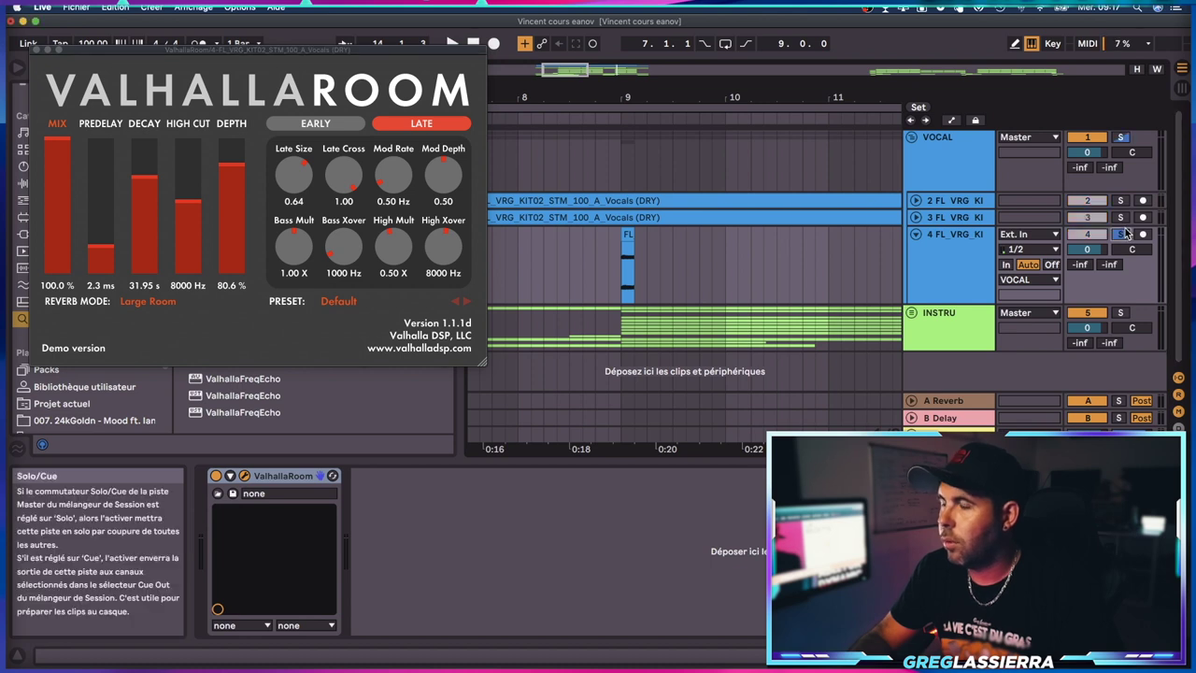
left_click(617, 261)
key("space")
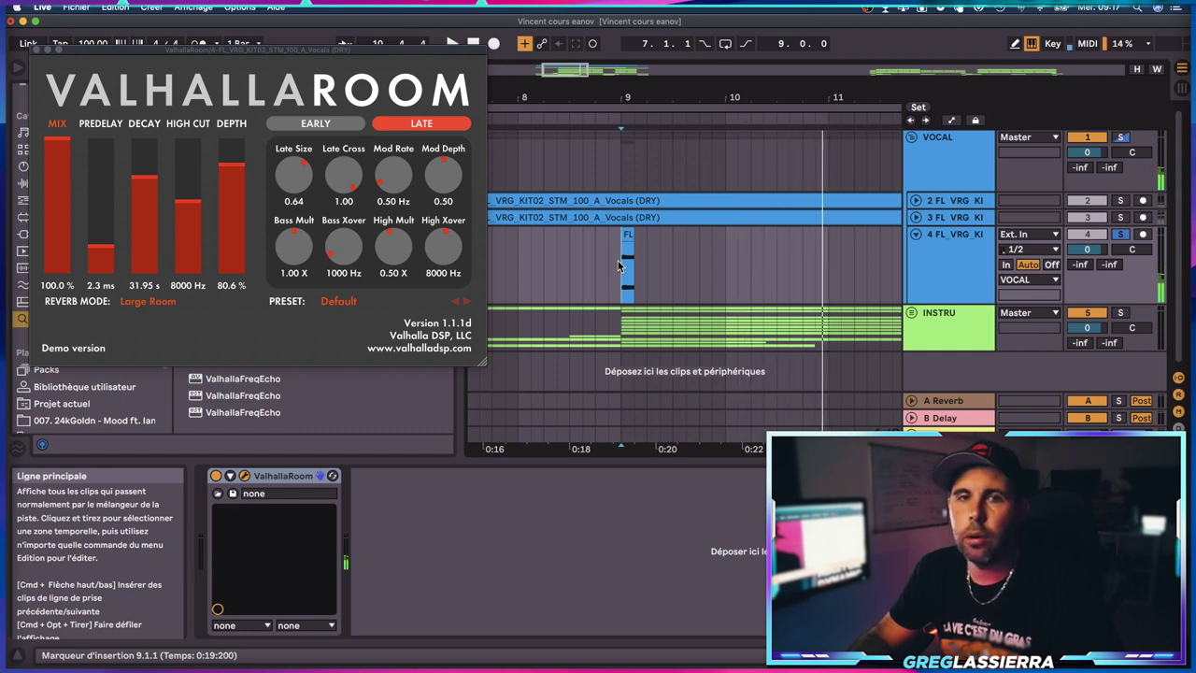
Step: Show track 4's ValhallaRoom Device On automation and switch the reverb off just before bar 14, back on at bar 14
left_click_drag(752, 99, 734, 65)
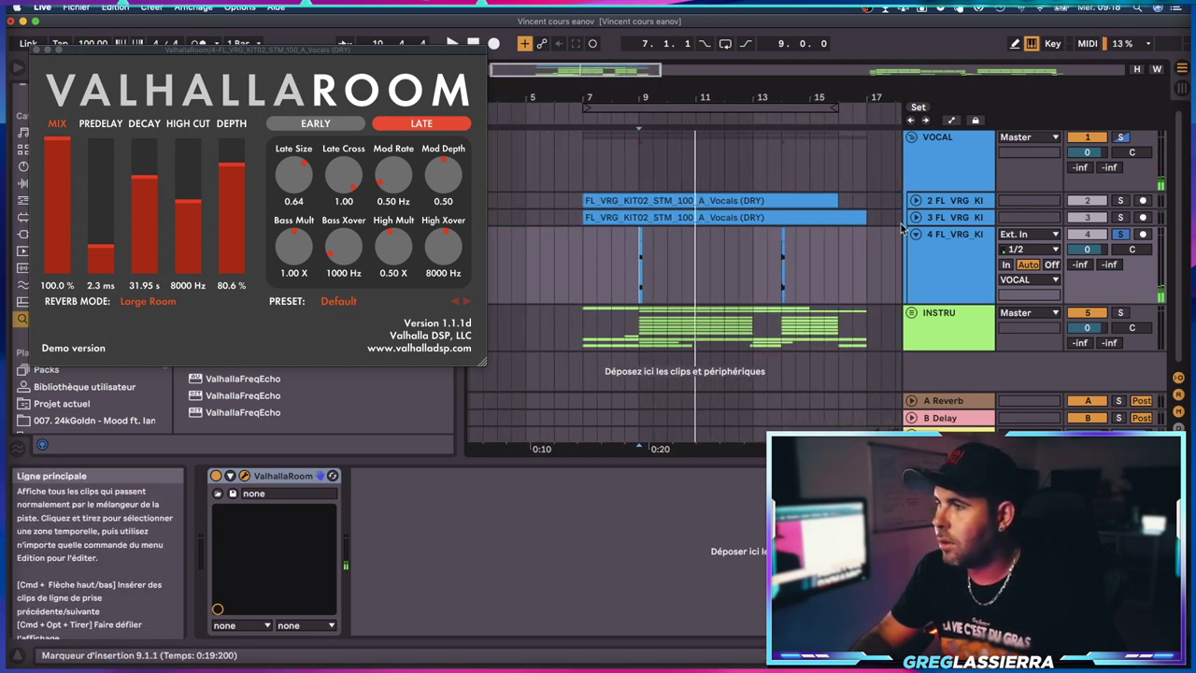
left_click(953, 121)
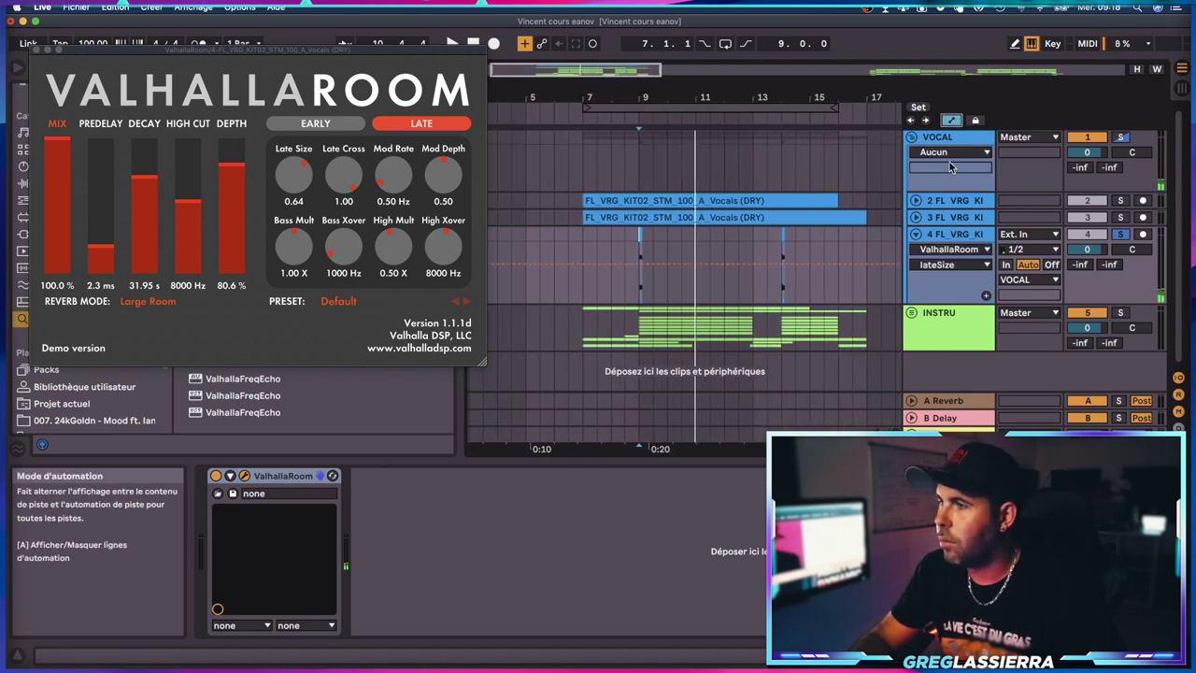
left_click(951, 269)
left_click(951, 278)
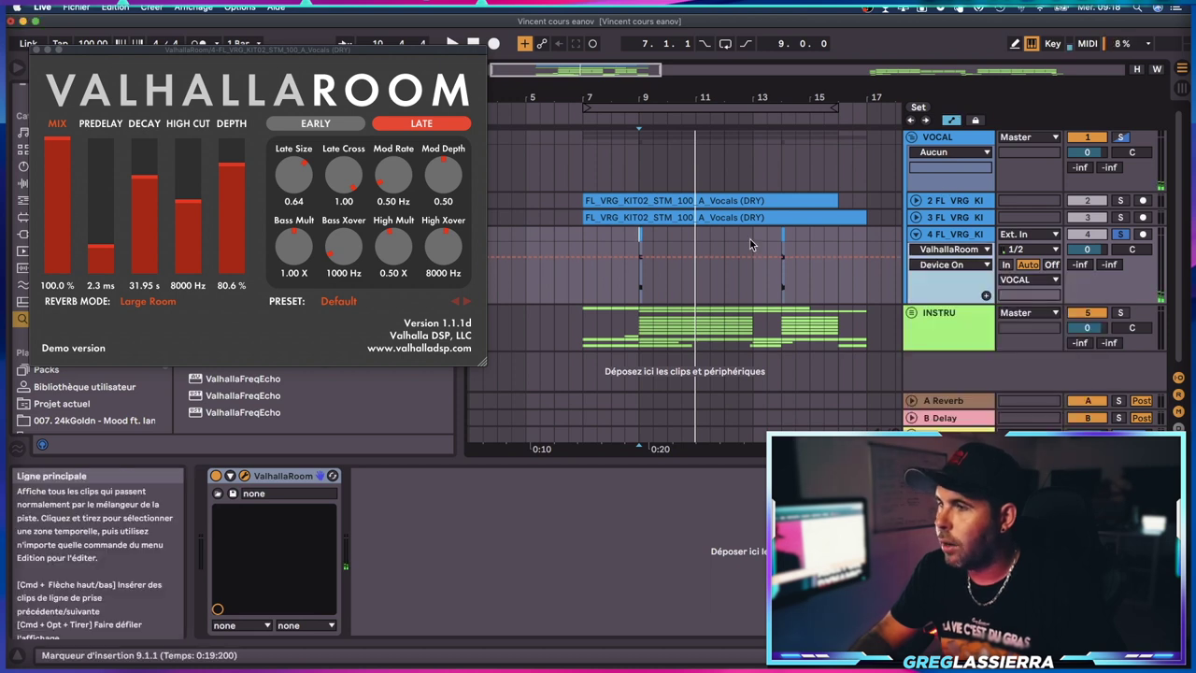
left_click(768, 255)
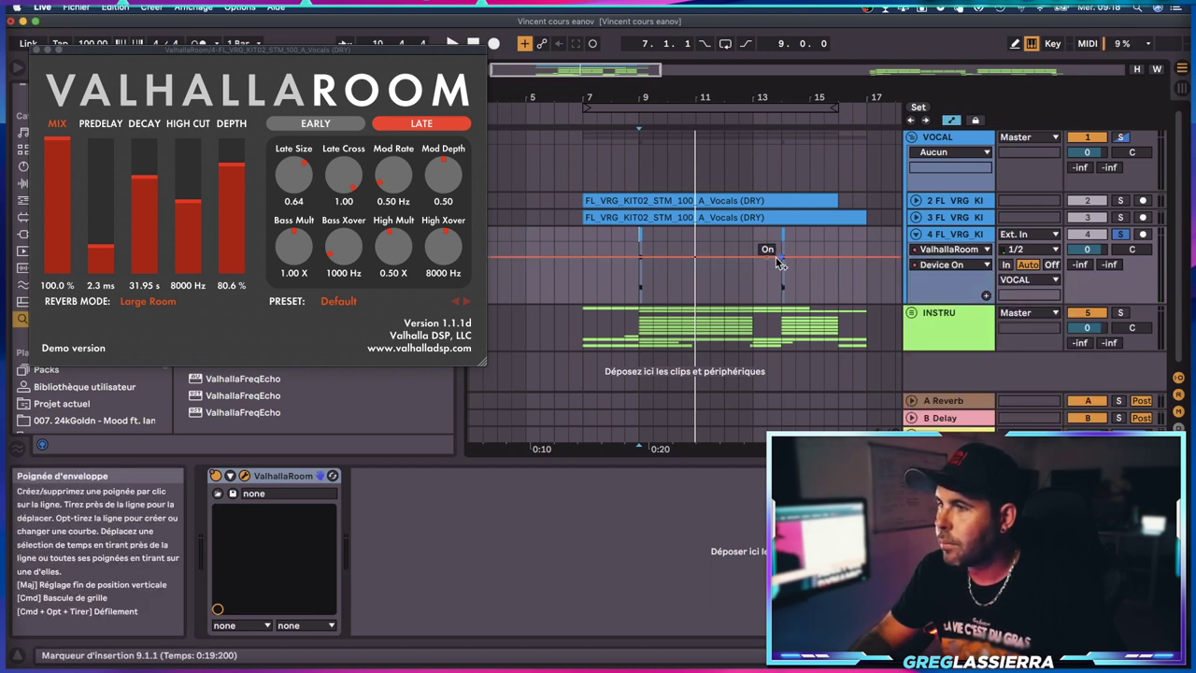
left_click_drag(774, 256, 774, 286)
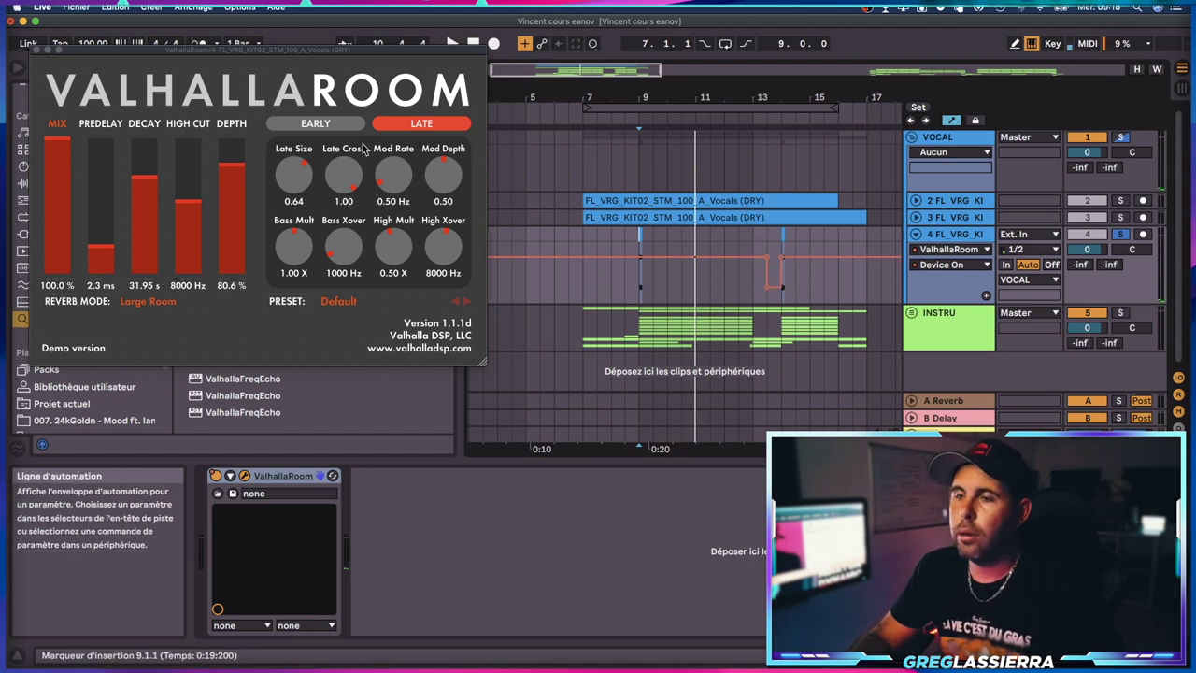
Step: Duplicate track 4 with its reverb automation and fold the original track
right_click(949, 234)
left_click(982, 268)
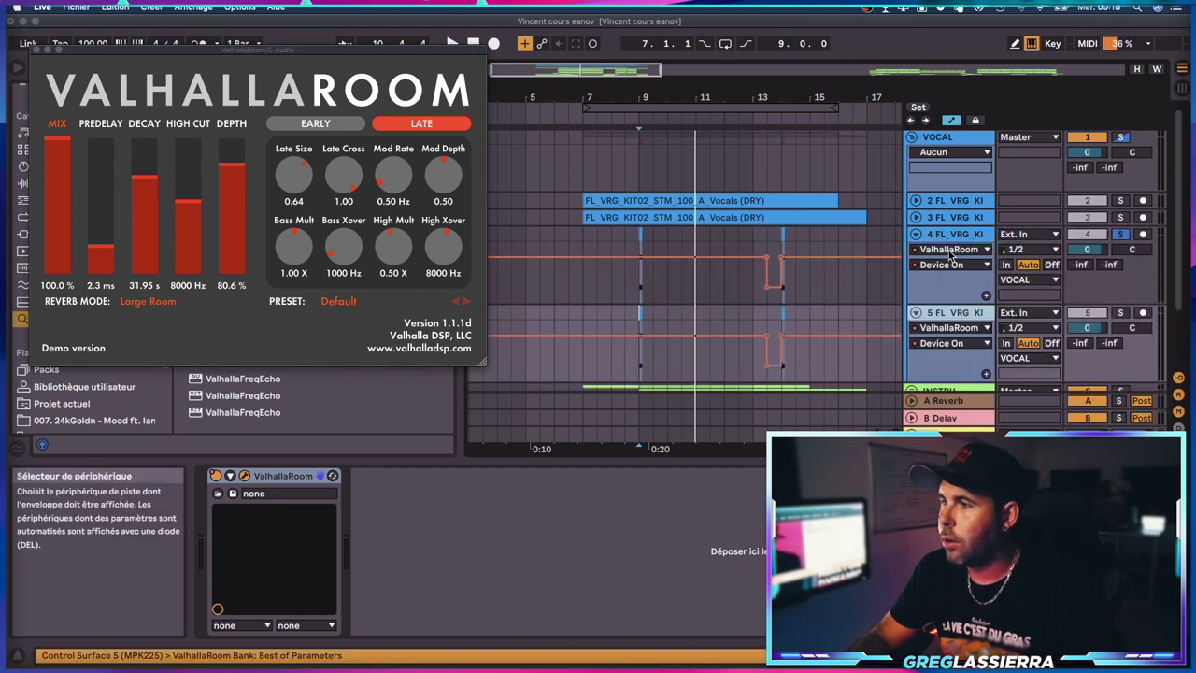
left_click(916, 233)
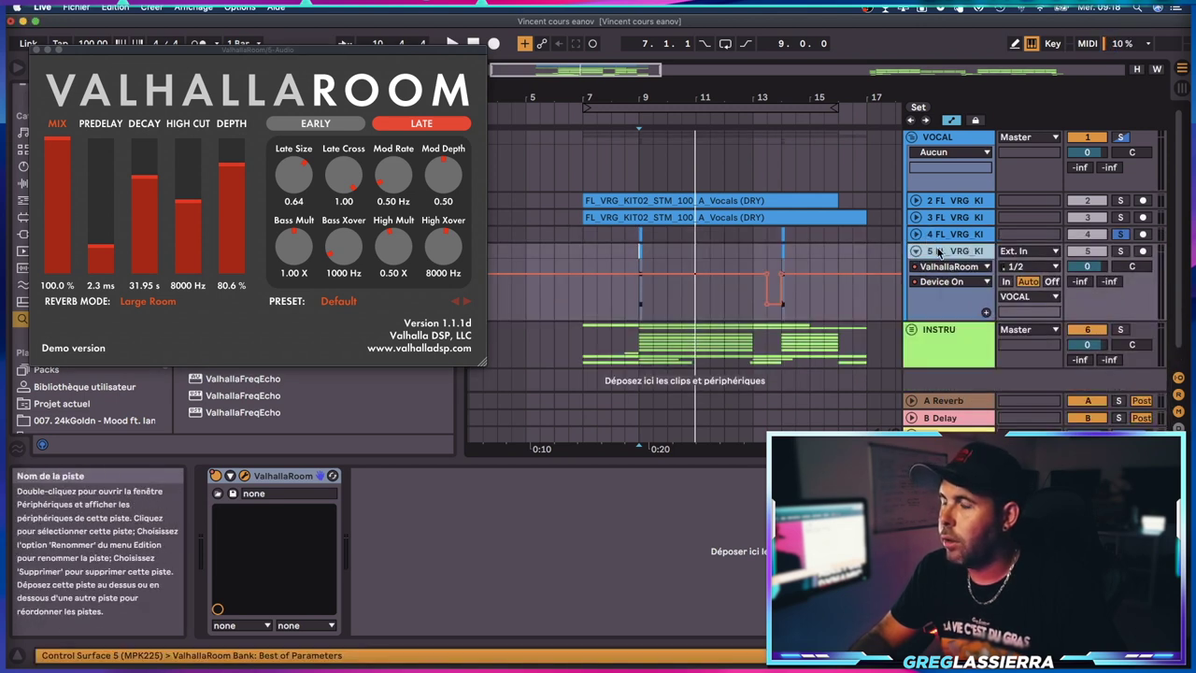
Step: Freeze the duplicated track 5 and flatten it to audio
right_click(939, 253)
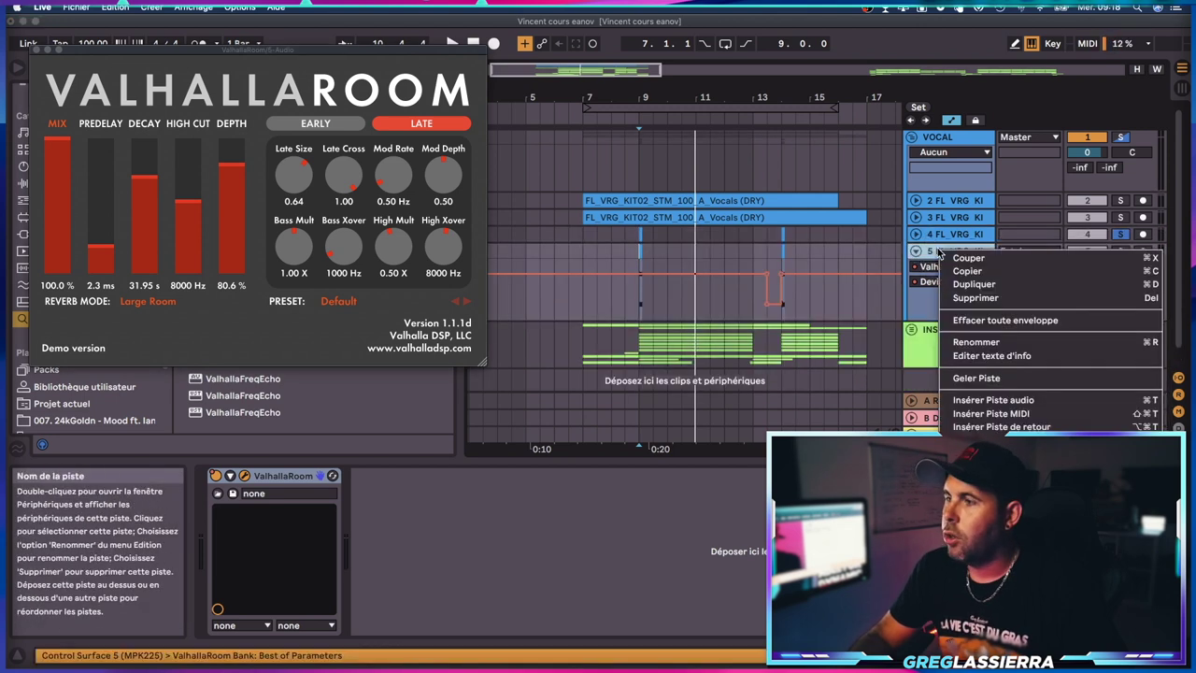
left_click(977, 379)
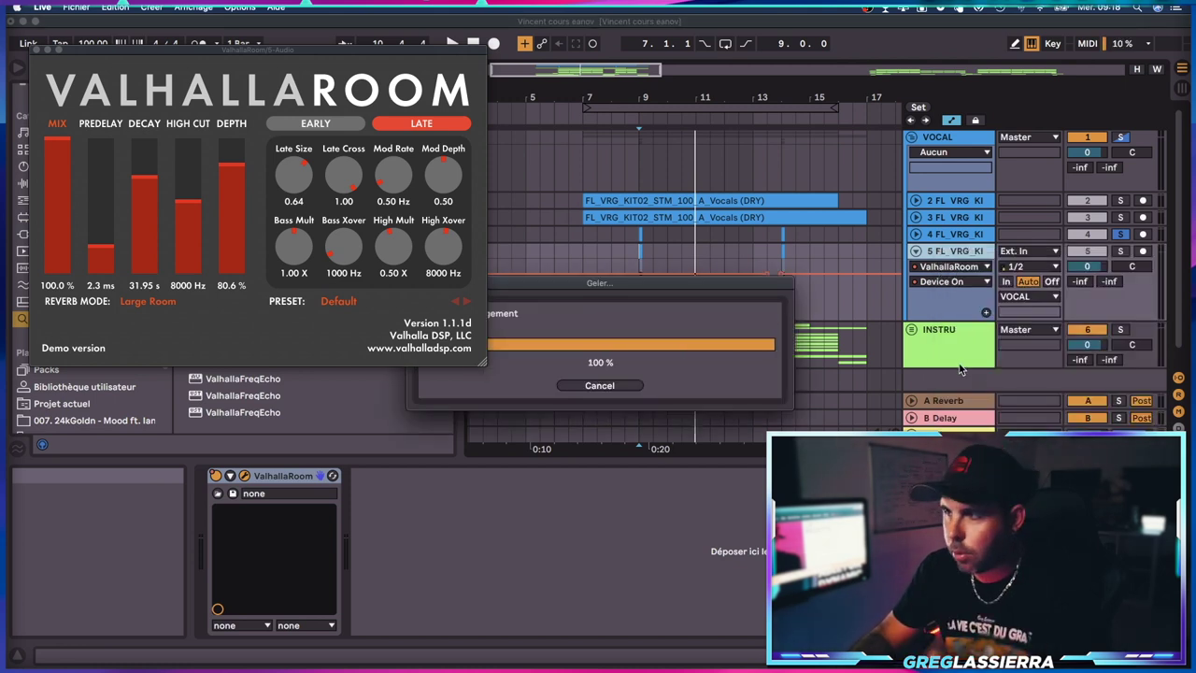
right_click(941, 251)
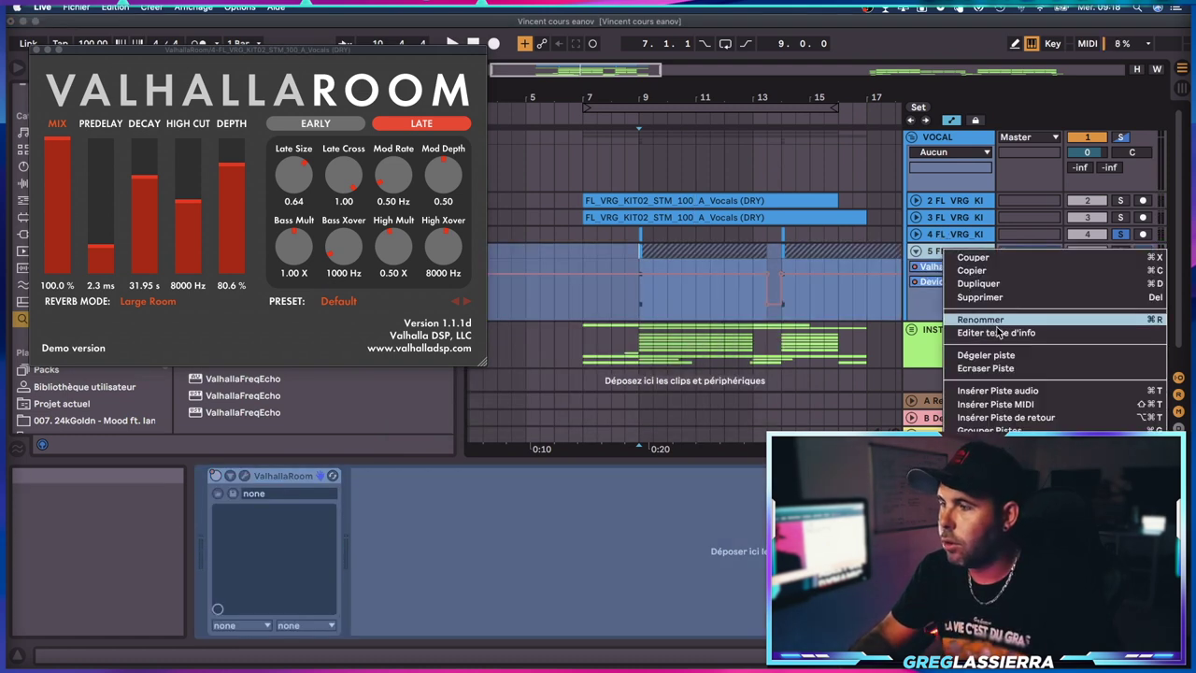
left_click(1011, 369)
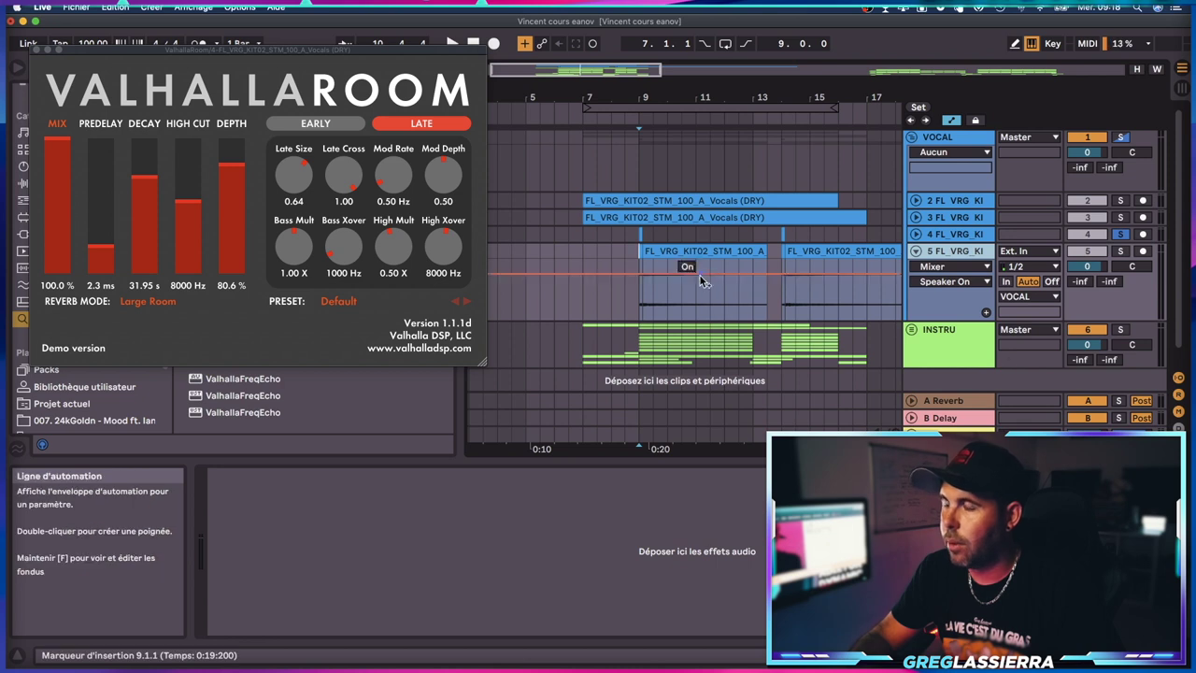
Step: Close the ValhallaRoom window, solo track 5 and play the flattened reverb tail from bar 9
left_click(37, 50)
left_click_drag(673, 91, 728, 171)
left_click_drag(658, 250, 648, 251)
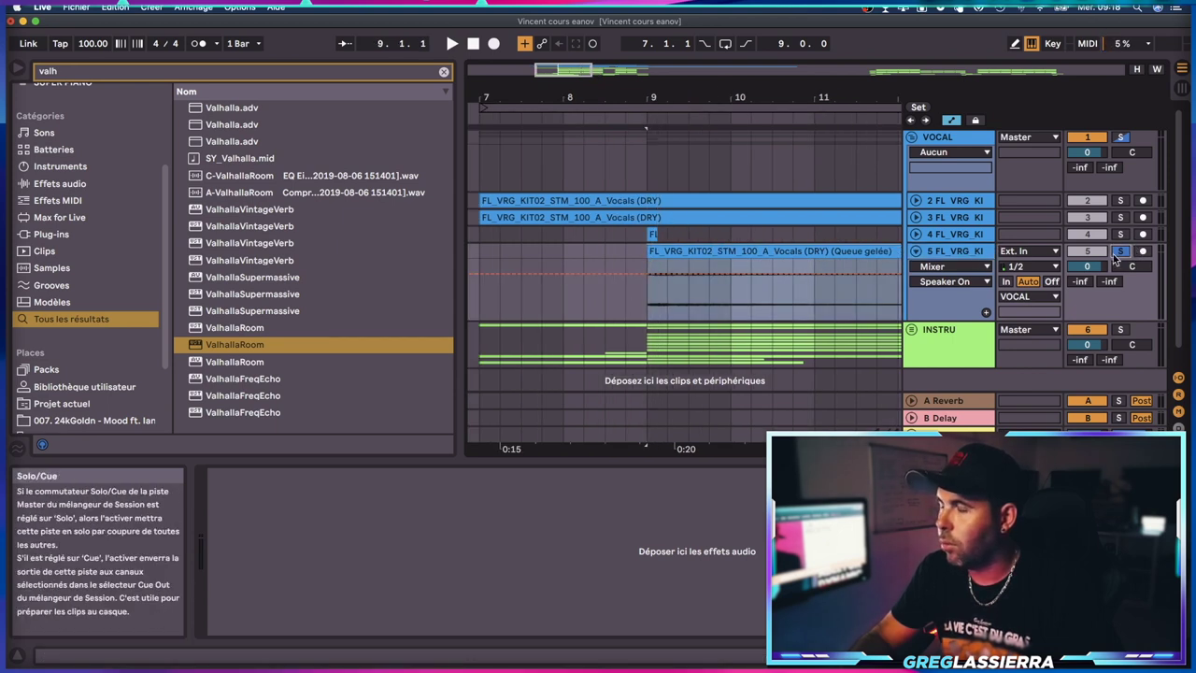
left_click(1121, 250)
key("space")
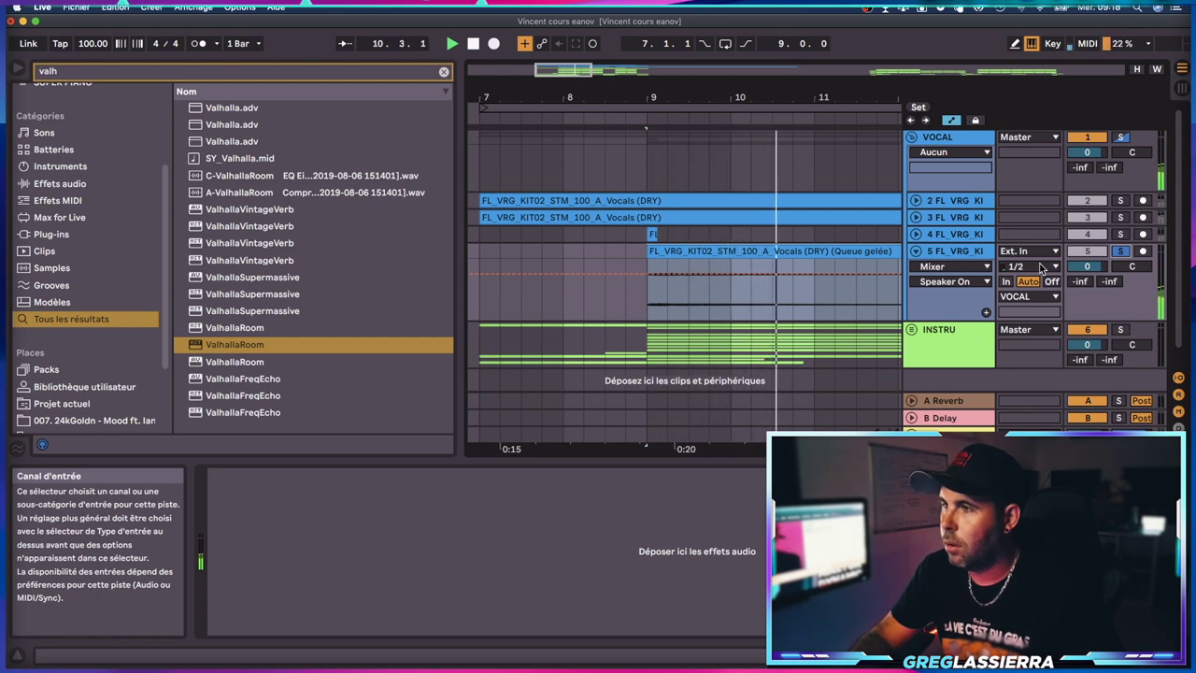
Step: Stop playback, hide the automation and shorten track 5's first reverb clip so it ends at bar 11
key("space")
left_click_drag(704, 97, 661, 96)
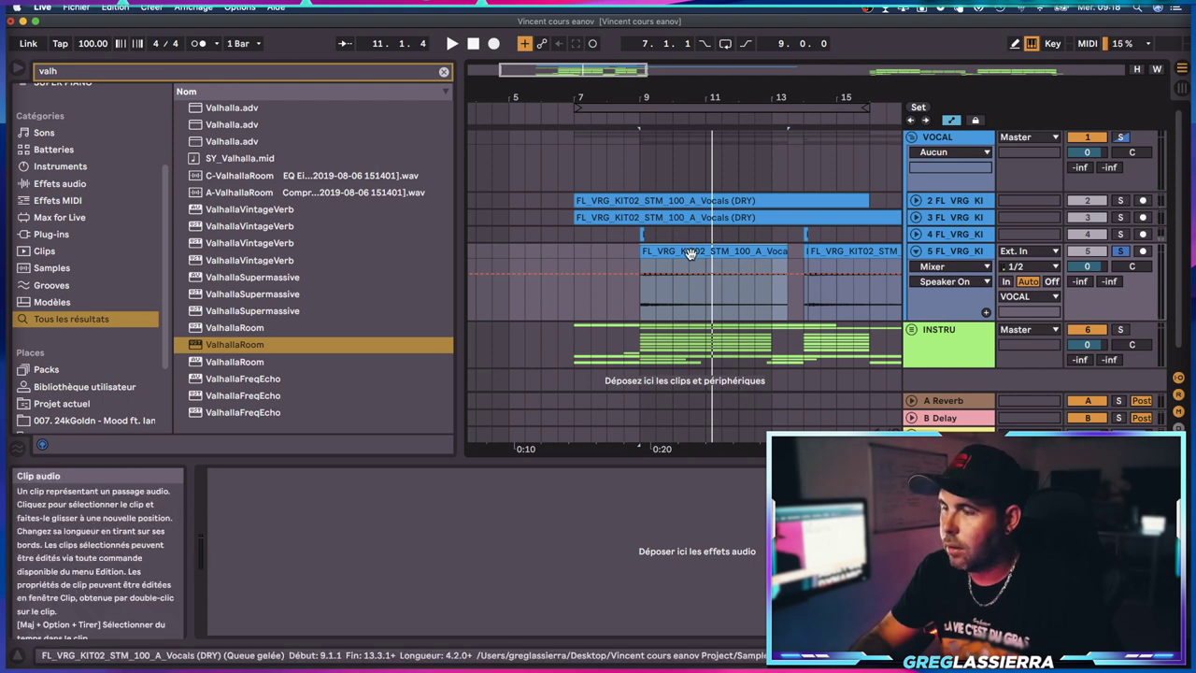
left_click(950, 120)
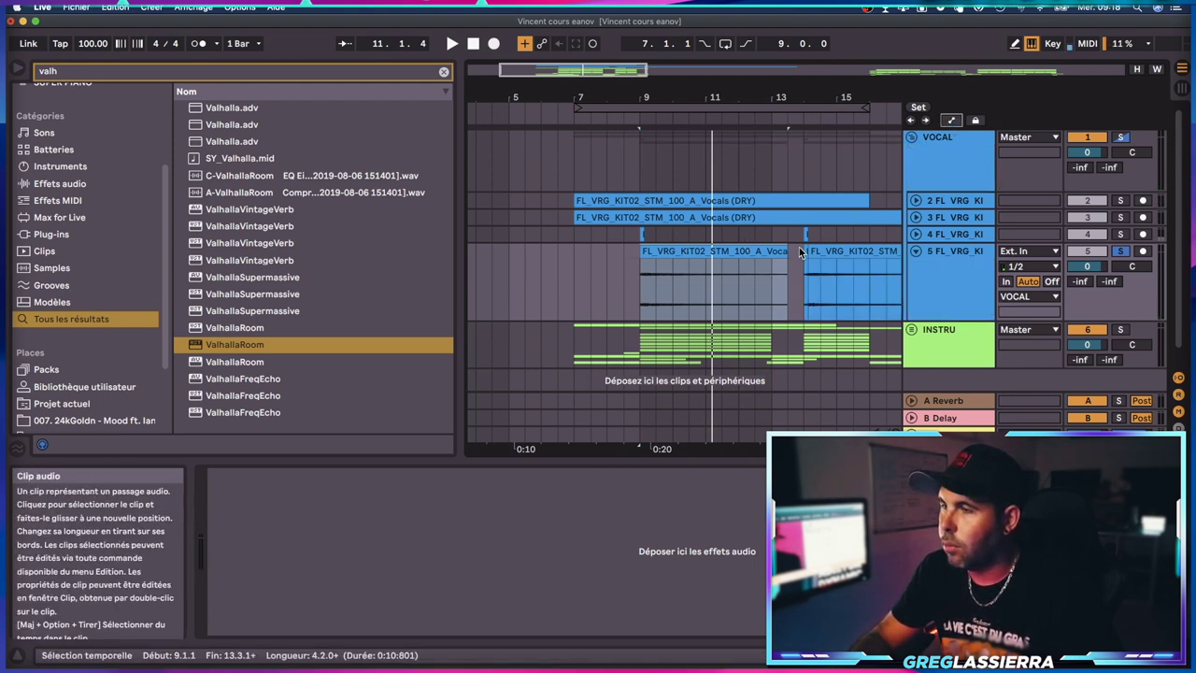
left_click_drag(785, 251, 707, 237)
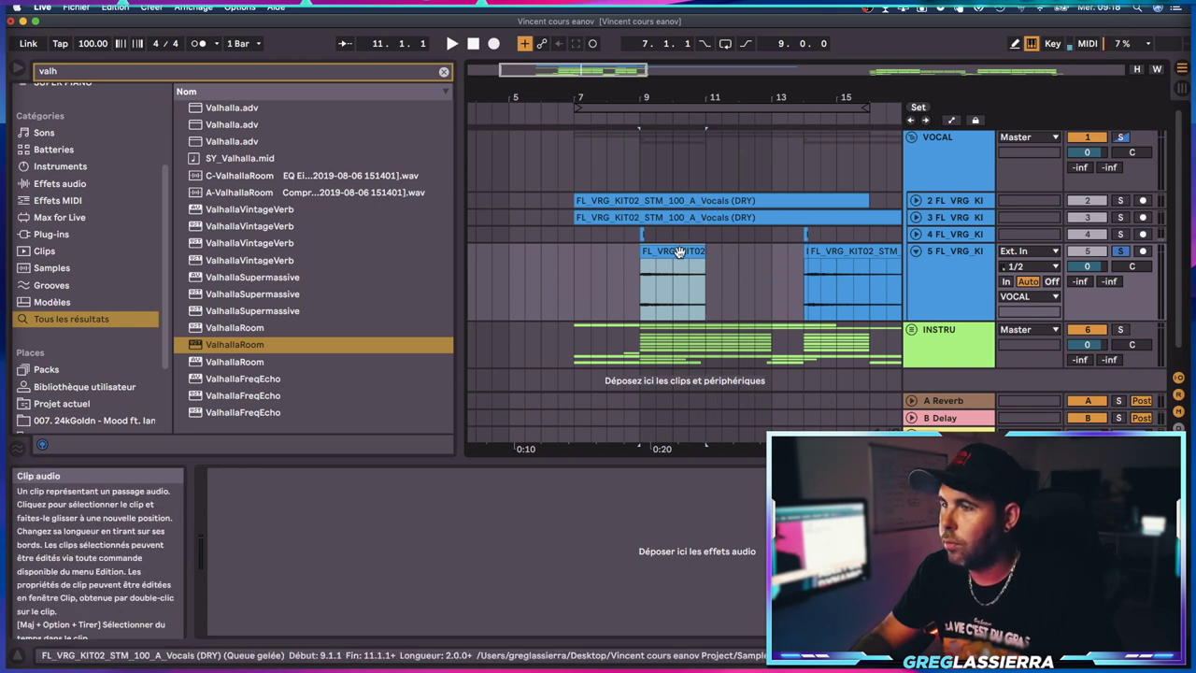
Step: Reverse the shortened reverb clip on track 5 and play it back from 9.3.1
double_click(680, 253)
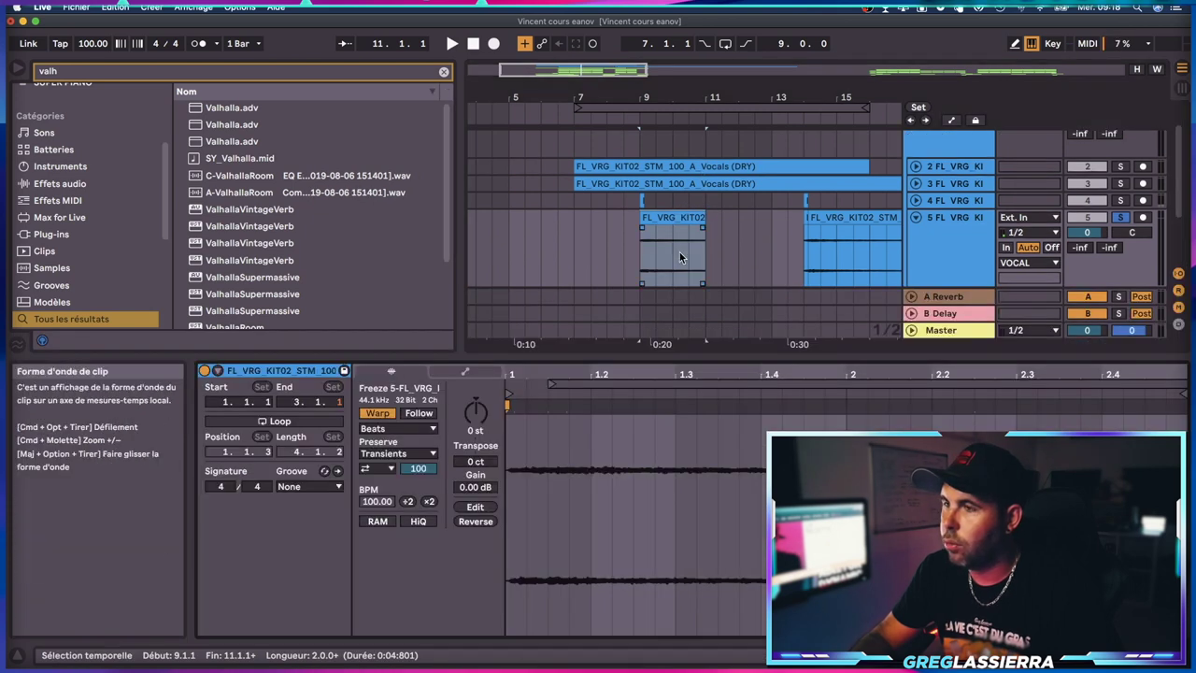
left_click(472, 522)
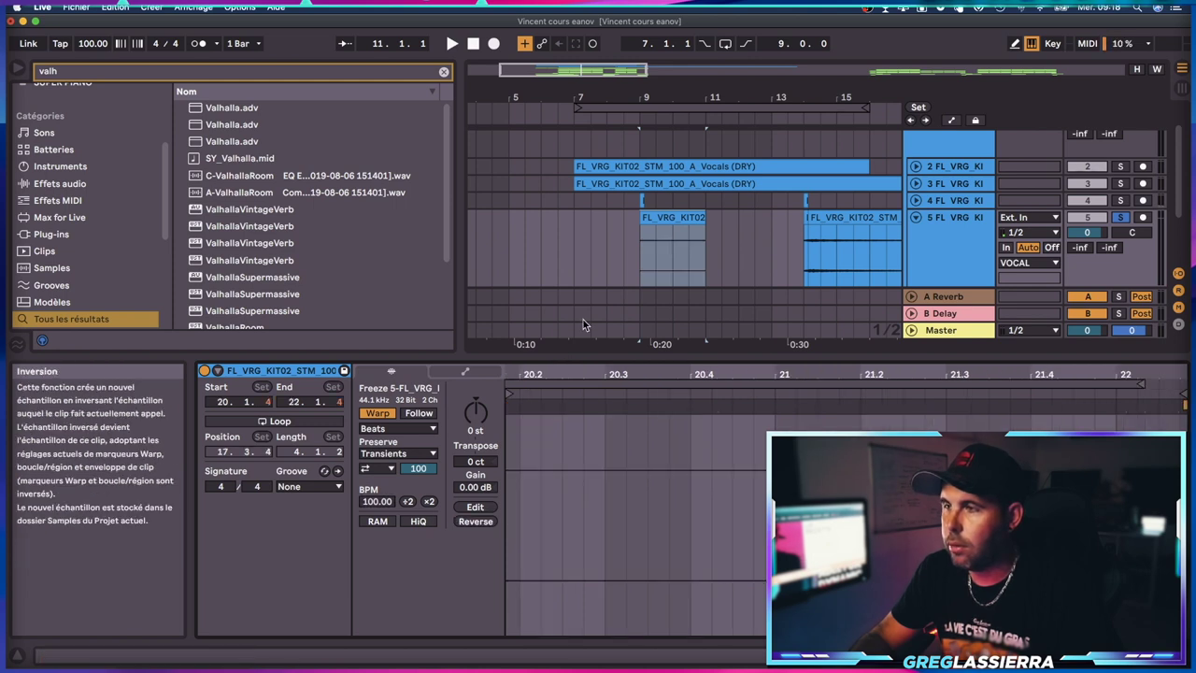
left_click(660, 268)
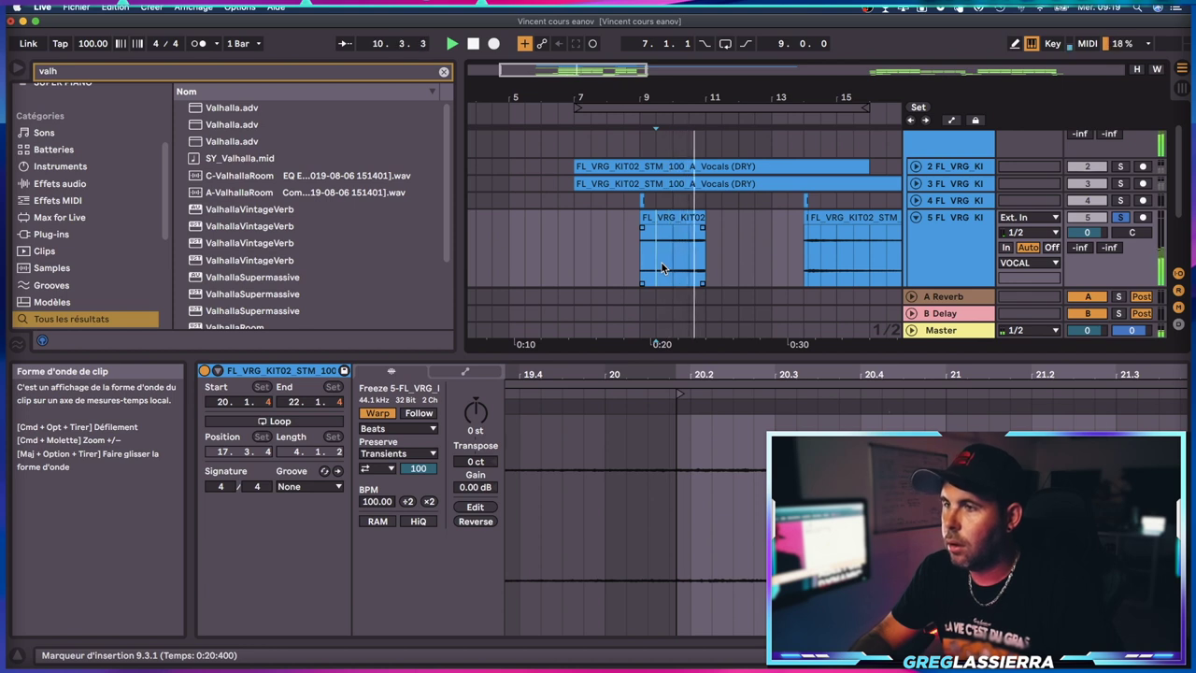
key("space")
Step: Move the reversed reverb clip on track 5 to start at bar 7 and solo track 3 alongside it
left_click_drag(671, 217, 609, 221)
key("Delete")
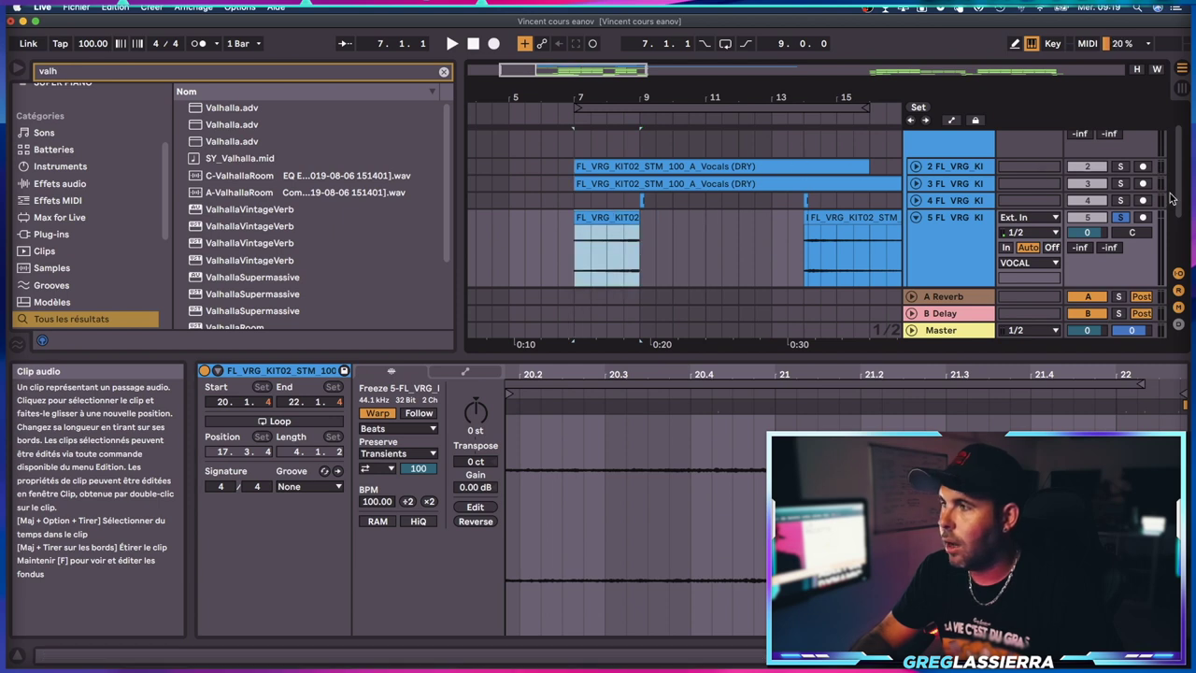
left_click(1121, 184)
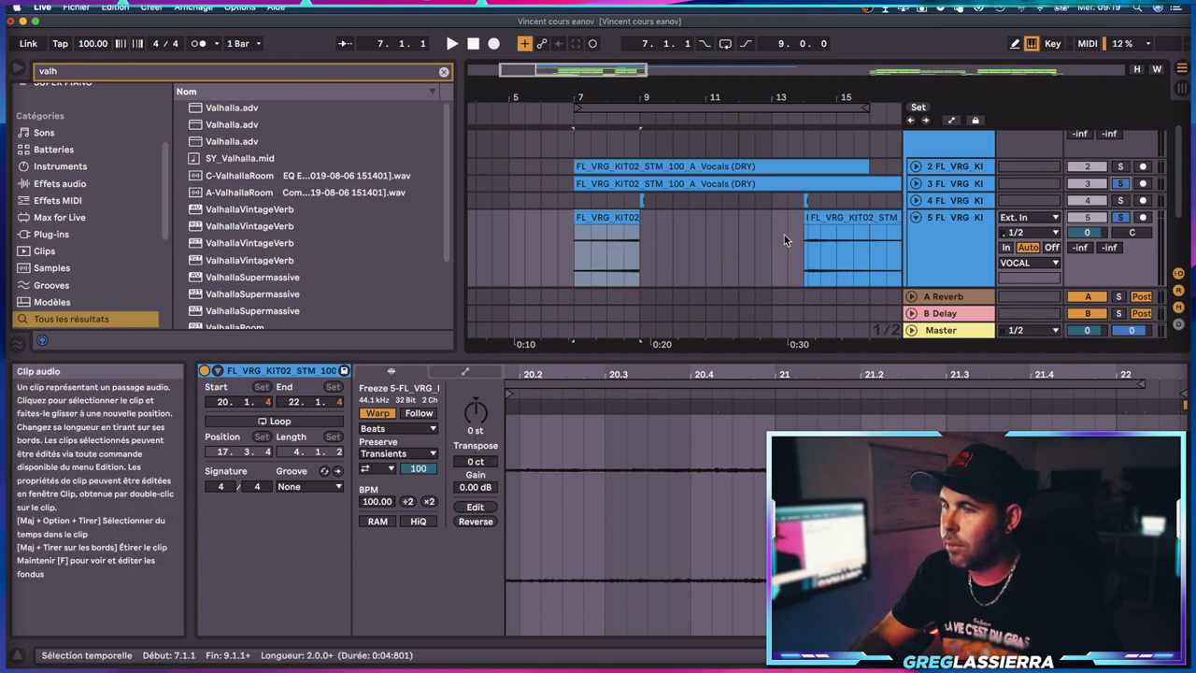
Step: Add a fade-in across the full length of the reversed clip and play it with the vocal
left_click(608, 254)
key("space")
left_click_drag(576, 227, 635, 230)
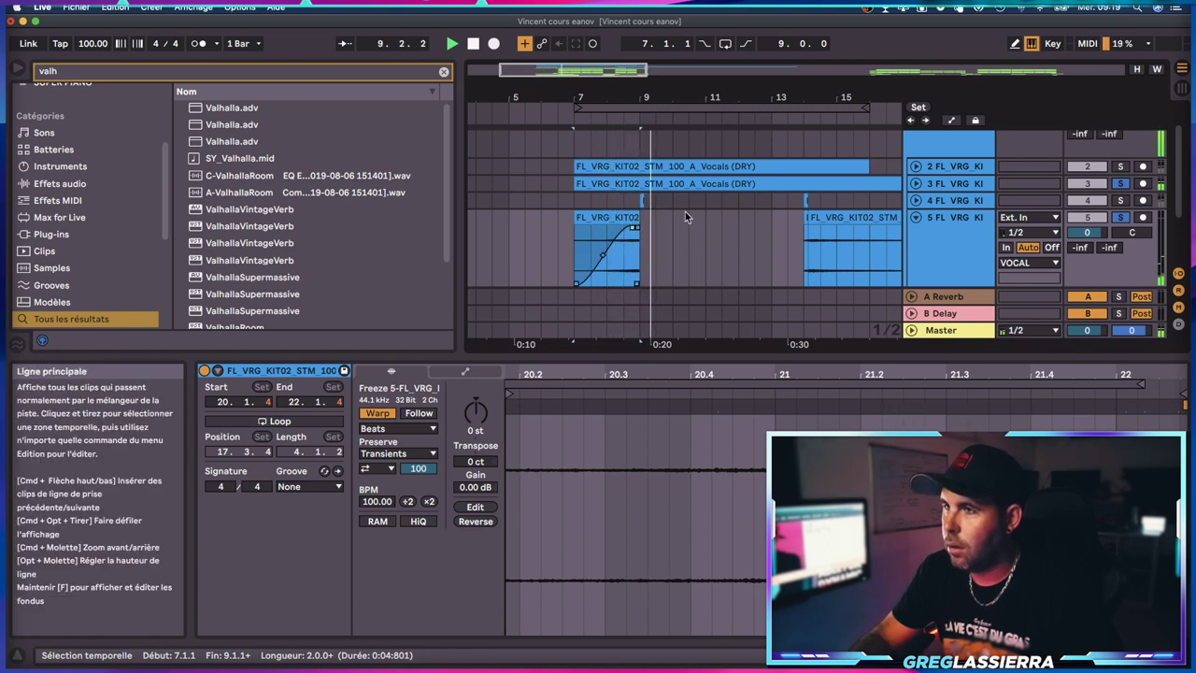
key("space")
key("space")
Step: Trim the end of the reversed clip slightly, keep it ending at bar 9, and play the transition from 8.2.1
left_click_drag(643, 98, 636, 187)
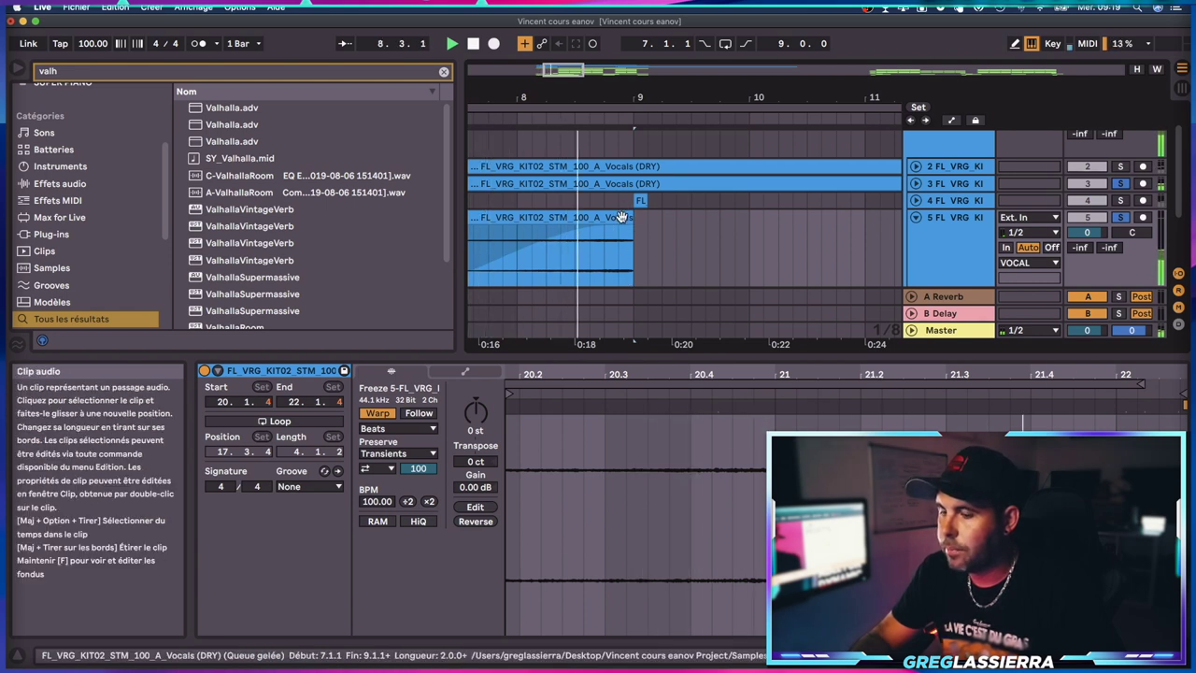
key("space")
mouse_move(634, 216)
left_mouse_down()
mouse_move(647, 217)
mouse_move(634, 217)
left_mouse_up()
left_click(546, 259)
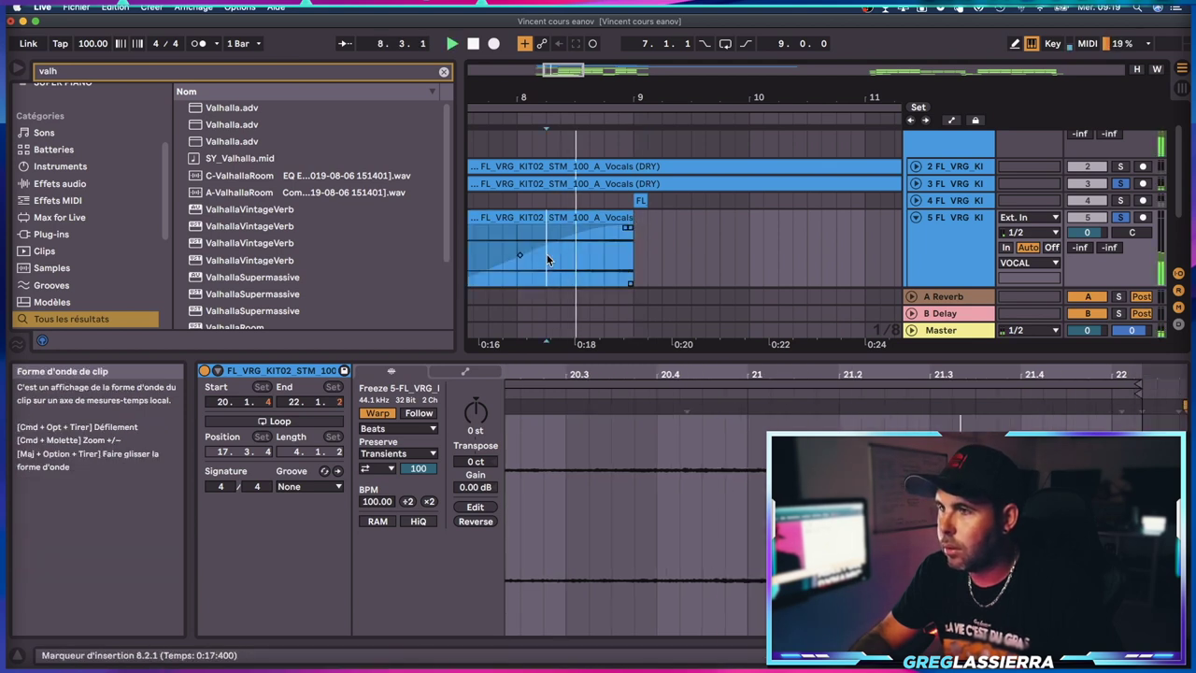
key("space")
left_click_drag(581, 97, 568, 56)
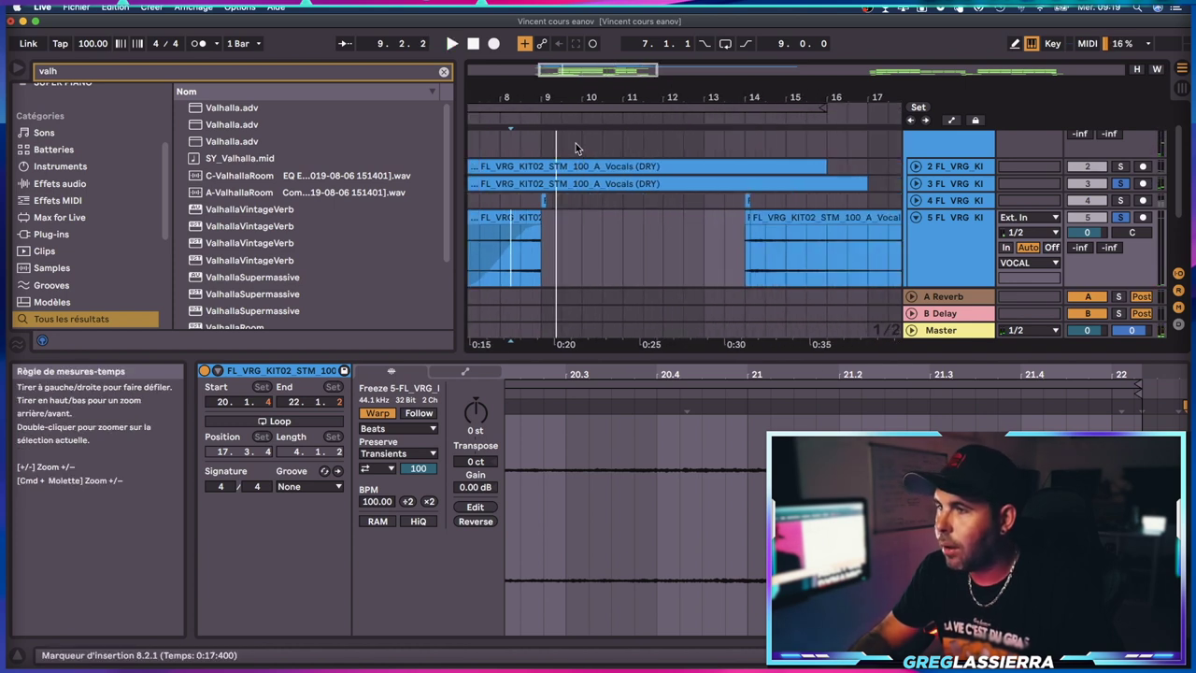
Step: Delete the short slice at bar 14 on track 5 and reverse the long reverb clip that follows it
left_click(760, 219)
left_click(747, 218)
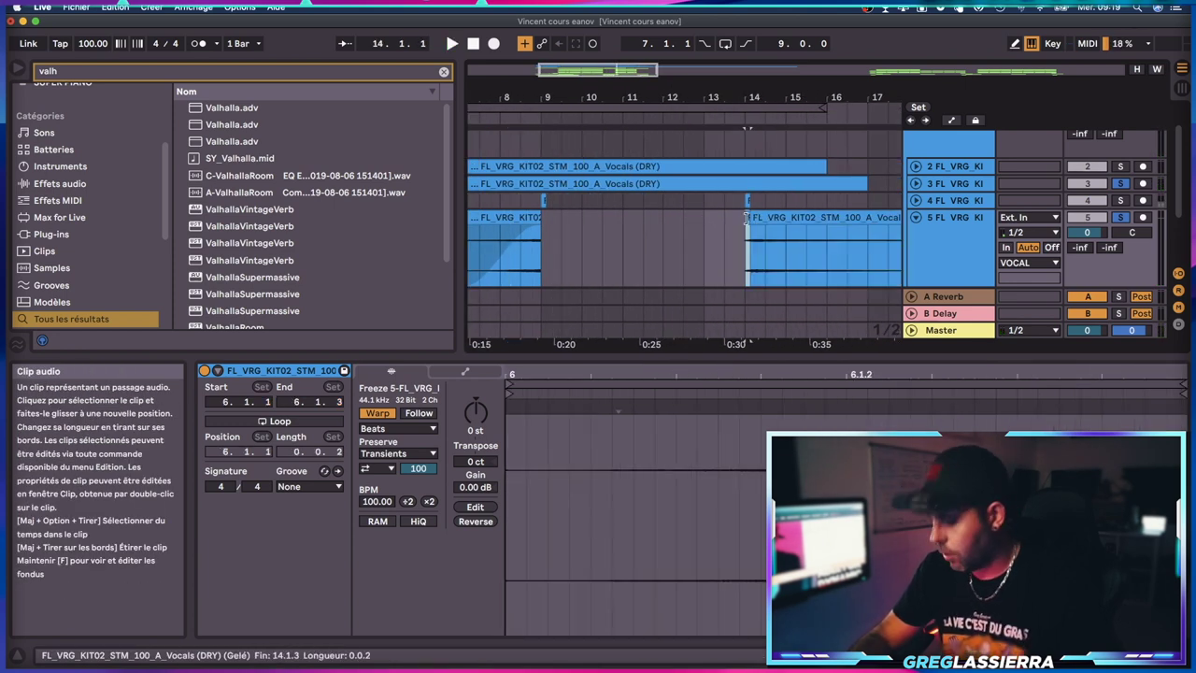
key("Delete")
left_click(761, 218)
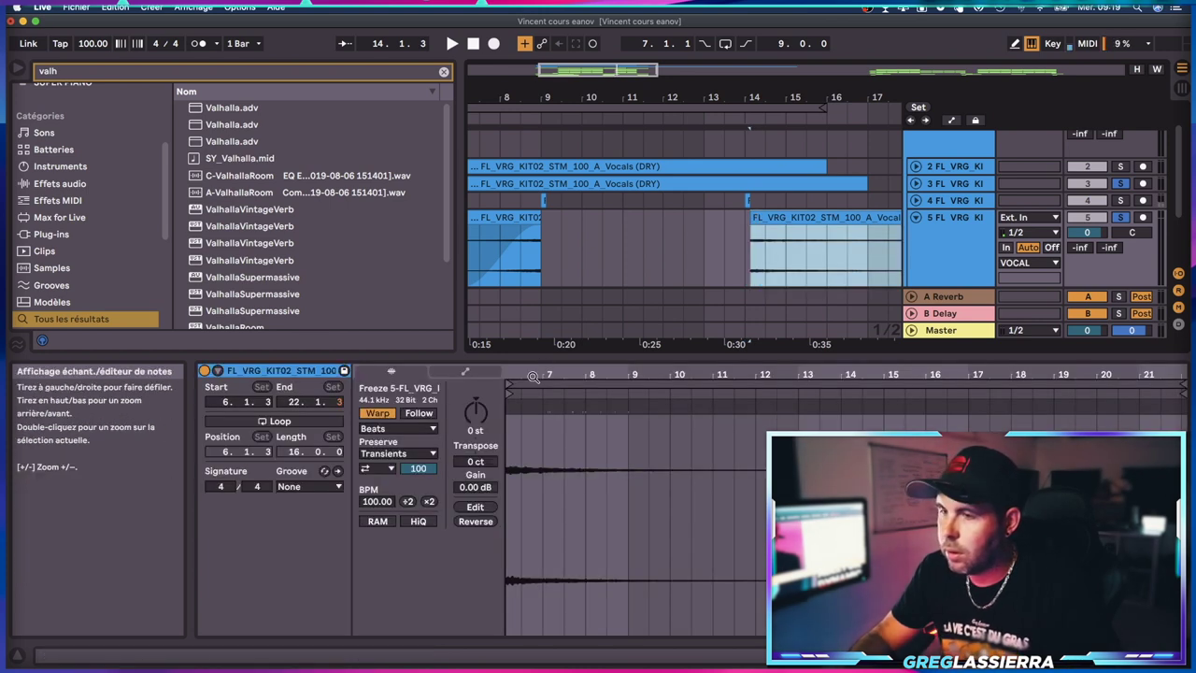
left_click(476, 522)
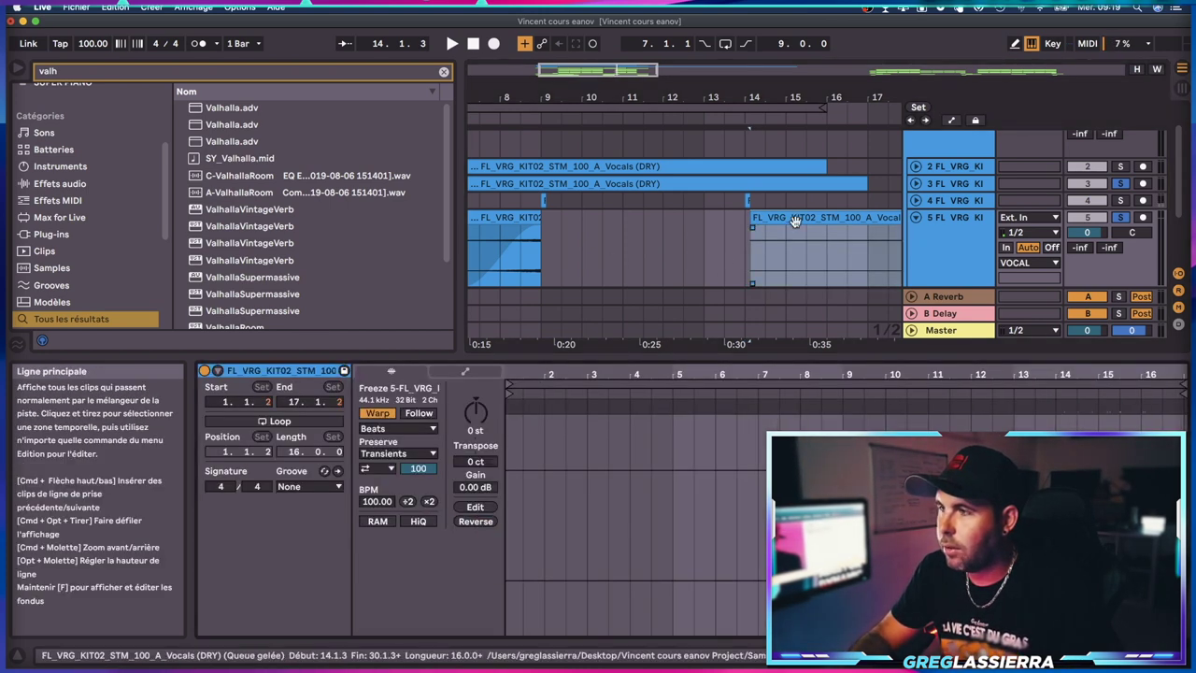
Step: Trim the second reversed clip to one bar, place it to end at bar 14 and fade it in across its length
left_click_drag(752, 217, 867, 215)
left_click_drag(837, 98, 642, 95)
left_click_drag(644, 217, 603, 225)
left_click_drag(605, 99, 668, 131)
left_click_drag(702, 221, 691, 220)
left_click_drag(707, 91, 707, 40)
mouse_move(545, 217)
left_mouse_down()
mouse_move(653, 217)
mouse_move(654, 229)
mouse_move(706, 232)
left_mouse_up()
Step: Play the second reversed reverb with the vocal from 13.2.1 past bar 14
left_click(660, 262)
key("space")
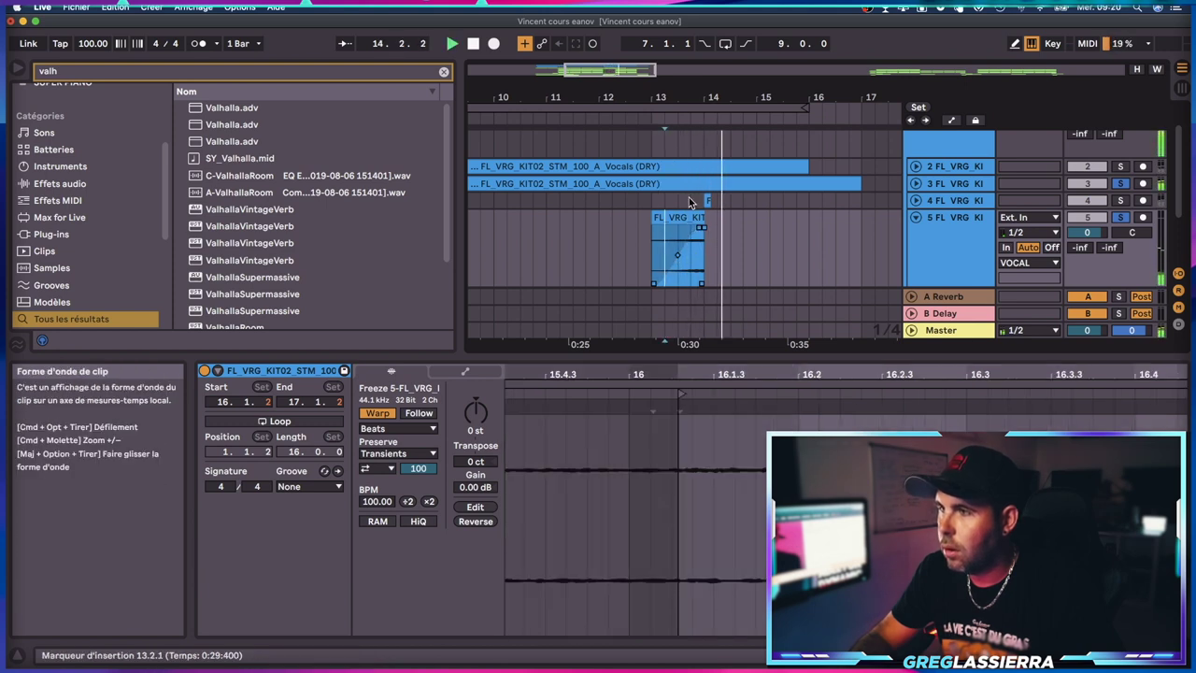
left_click_drag(704, 97, 703, 79)
key("space")
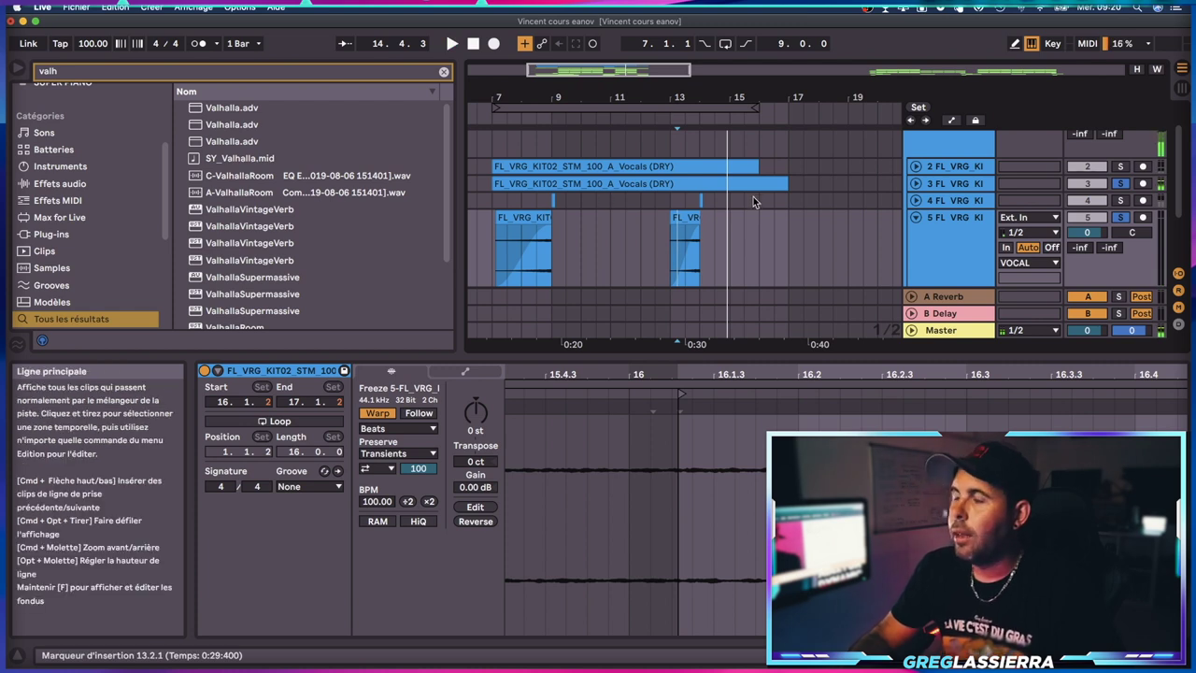
Step: Duplicate track 4 and remove ValhallaRoom from the duplicate
left_click(945, 202)
right_click(947, 203)
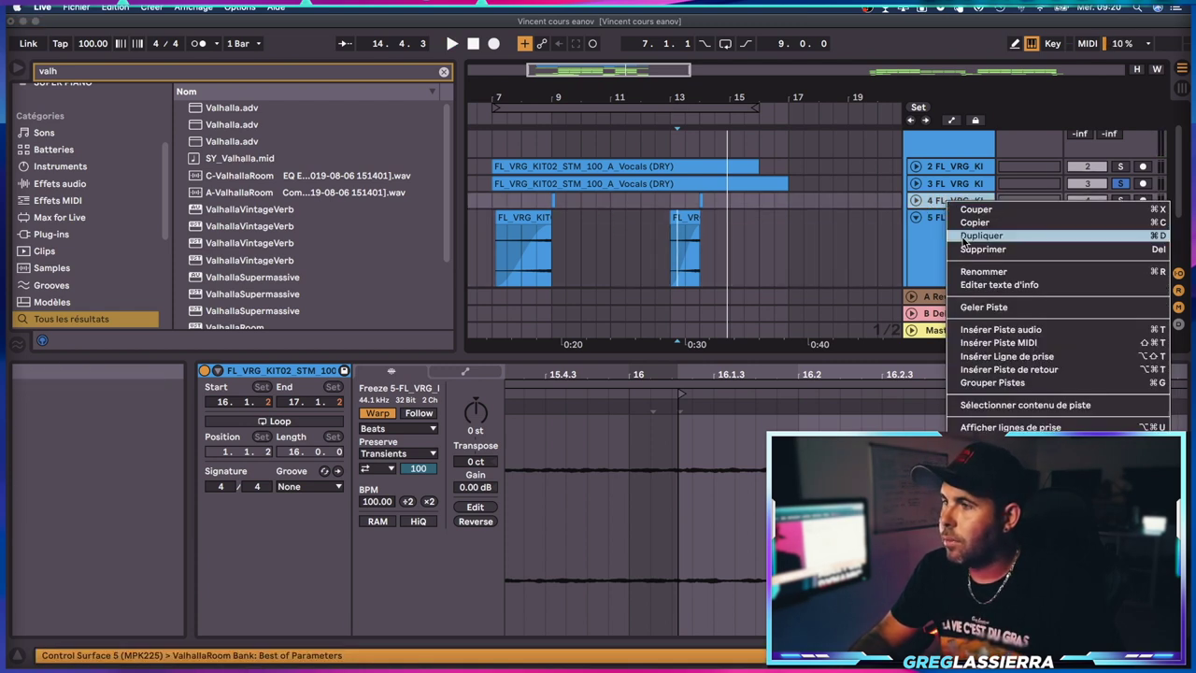
left_click(963, 239)
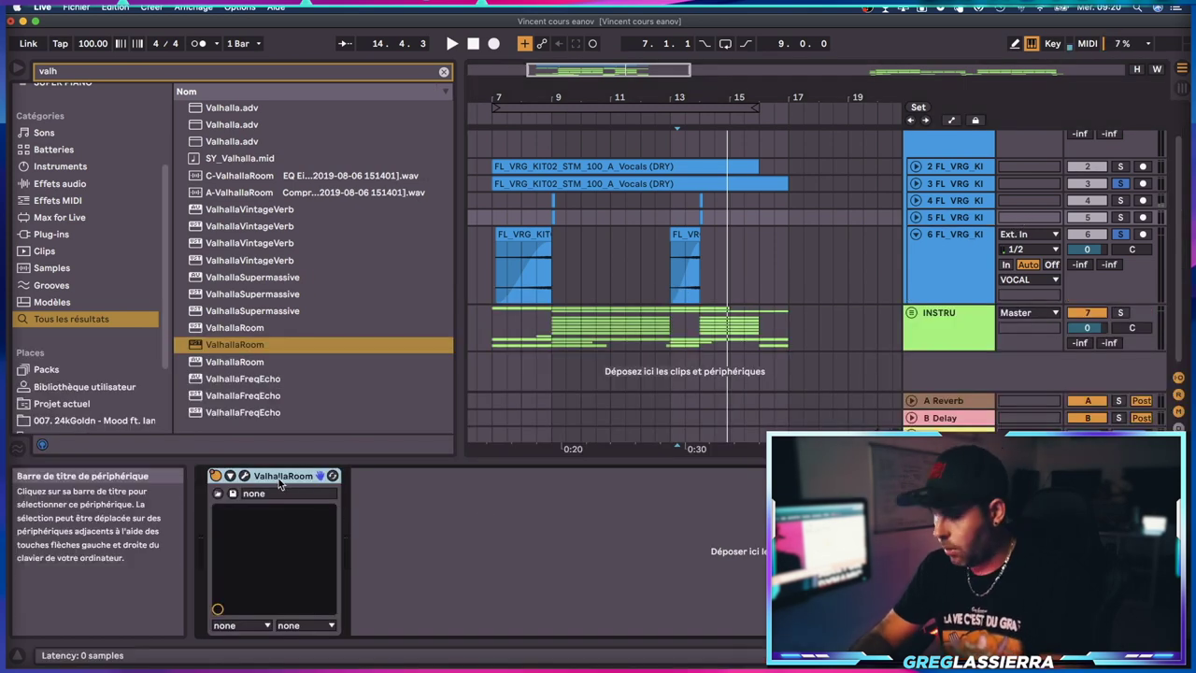
key("Delete")
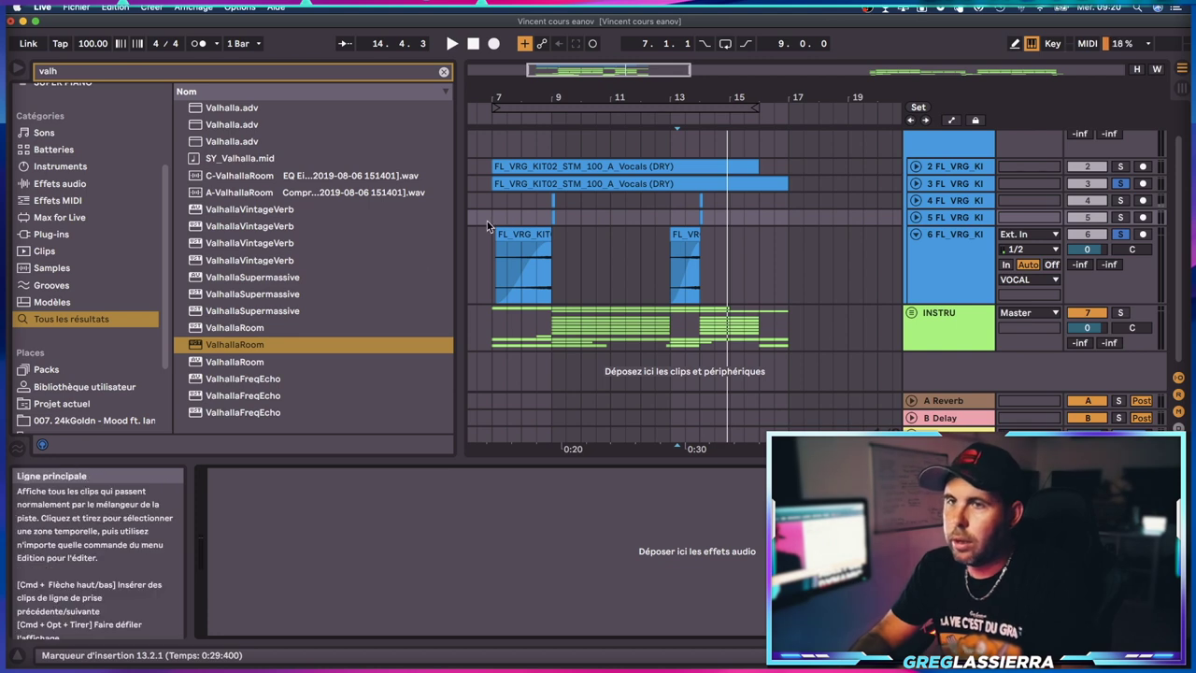
Step: Search the browser for "delay" and add the Delay effect to track 5
left_click_drag(145, 70, 38, 70)
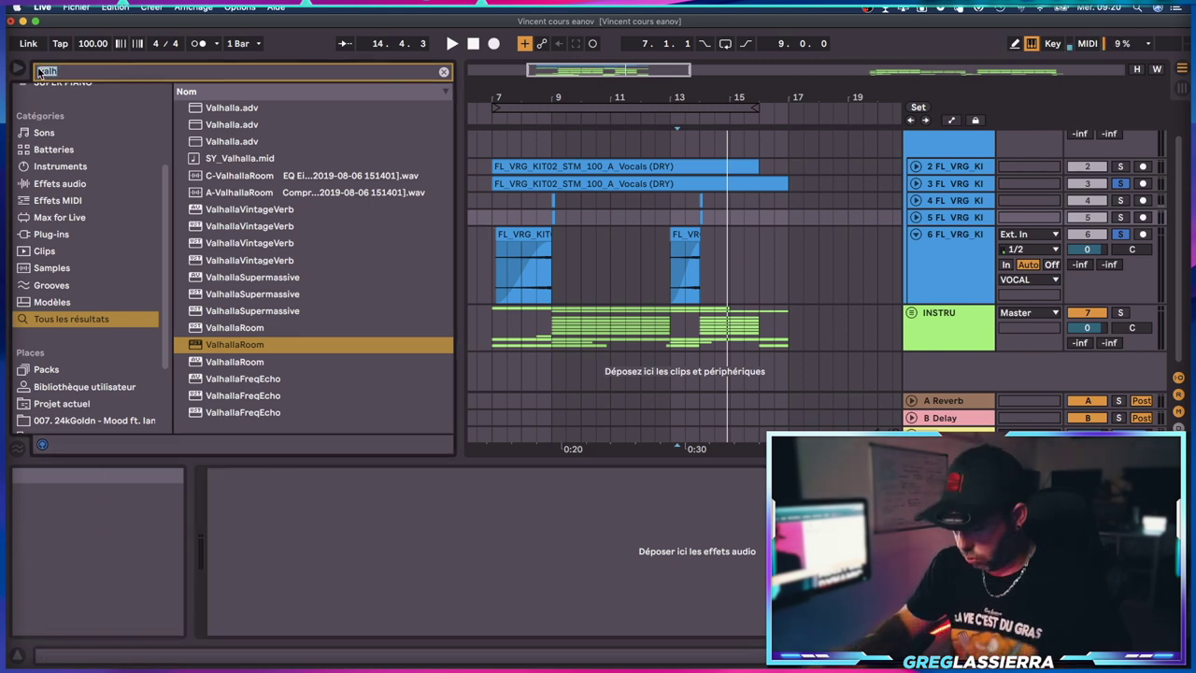
type("de")
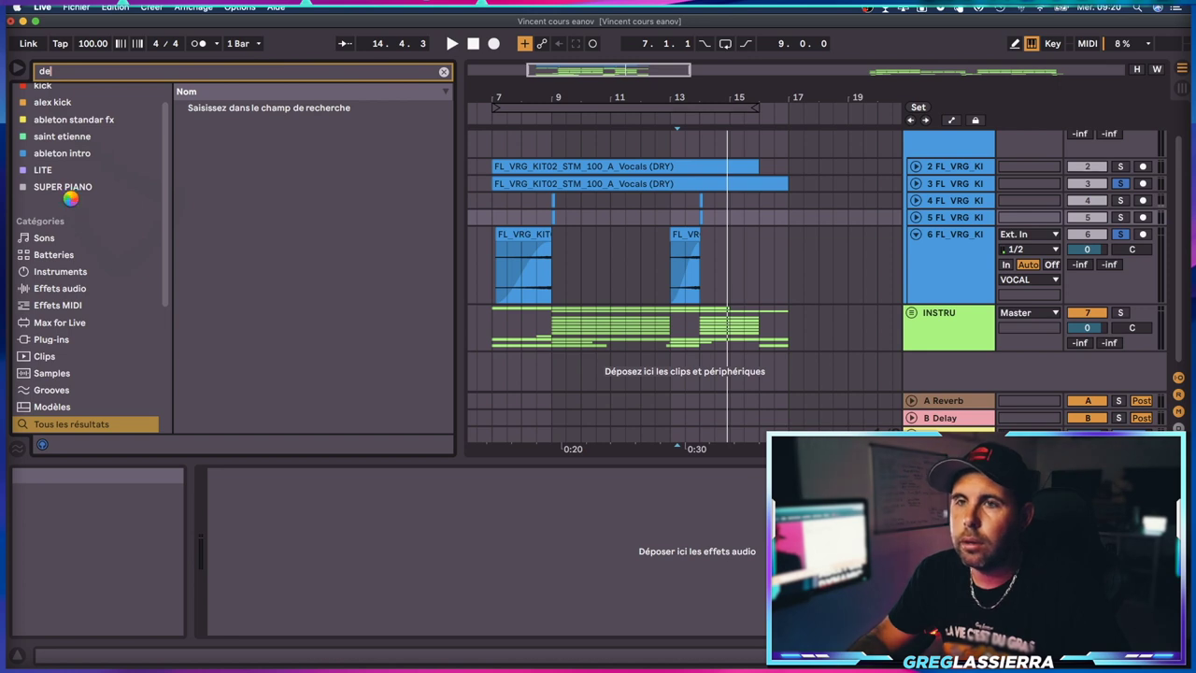
type("de")
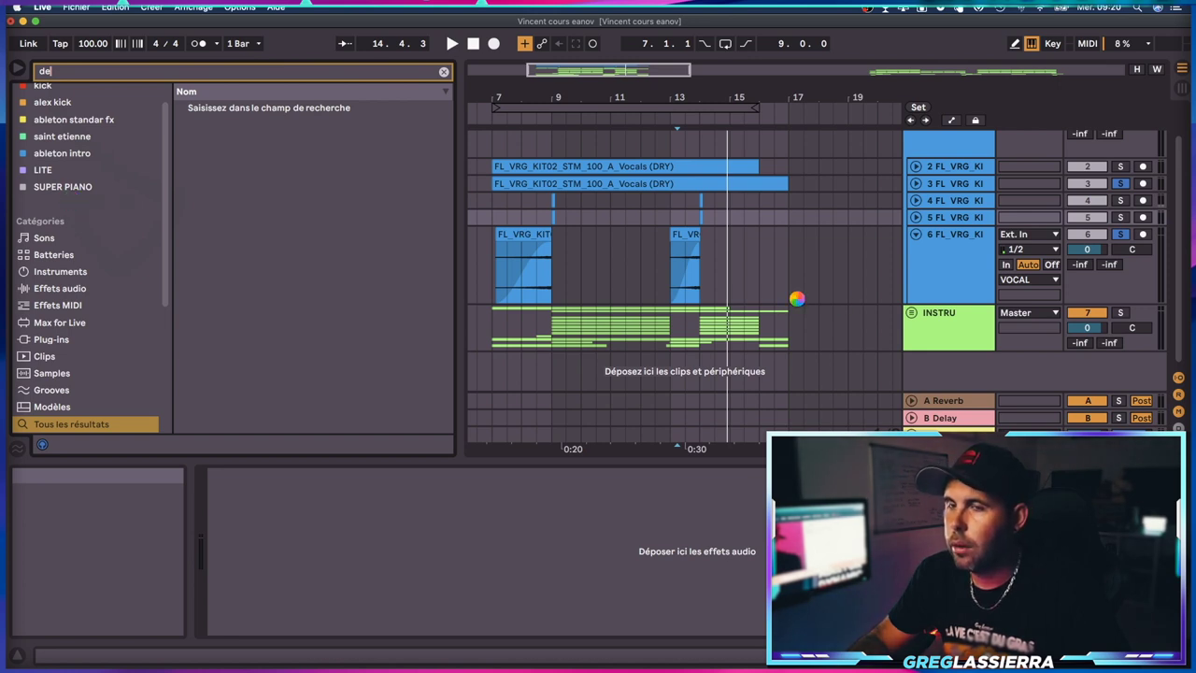
type("lay")
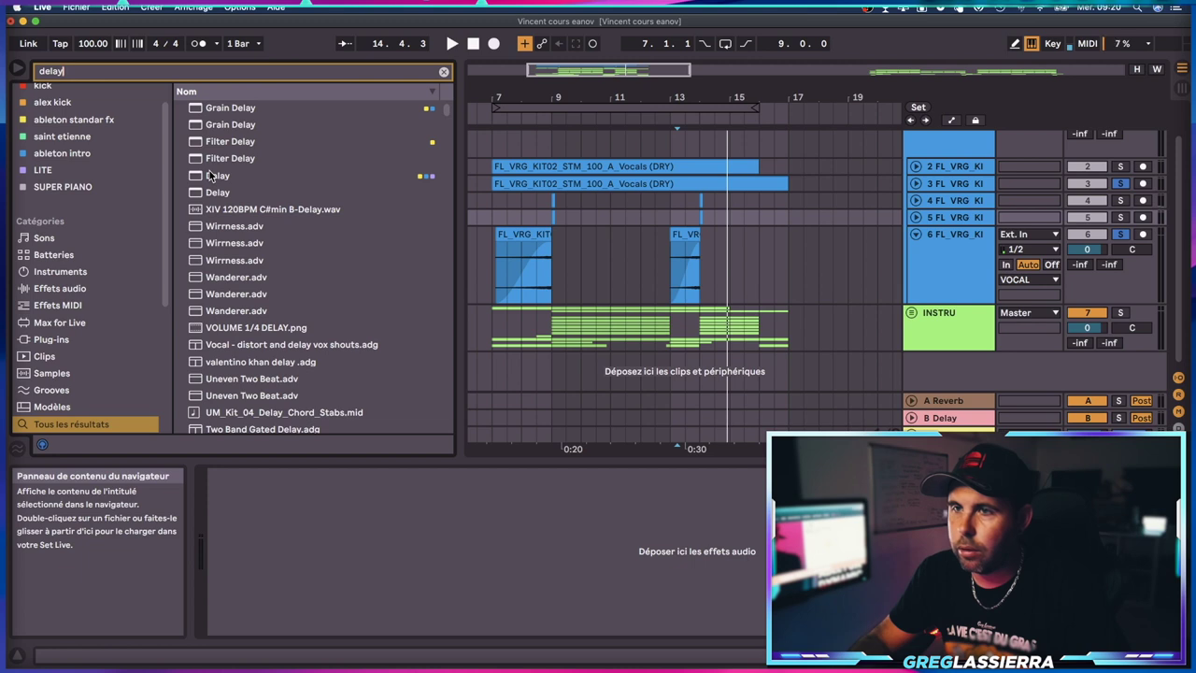
left_click(212, 175)
left_click_drag(540, 218, 552, 230)
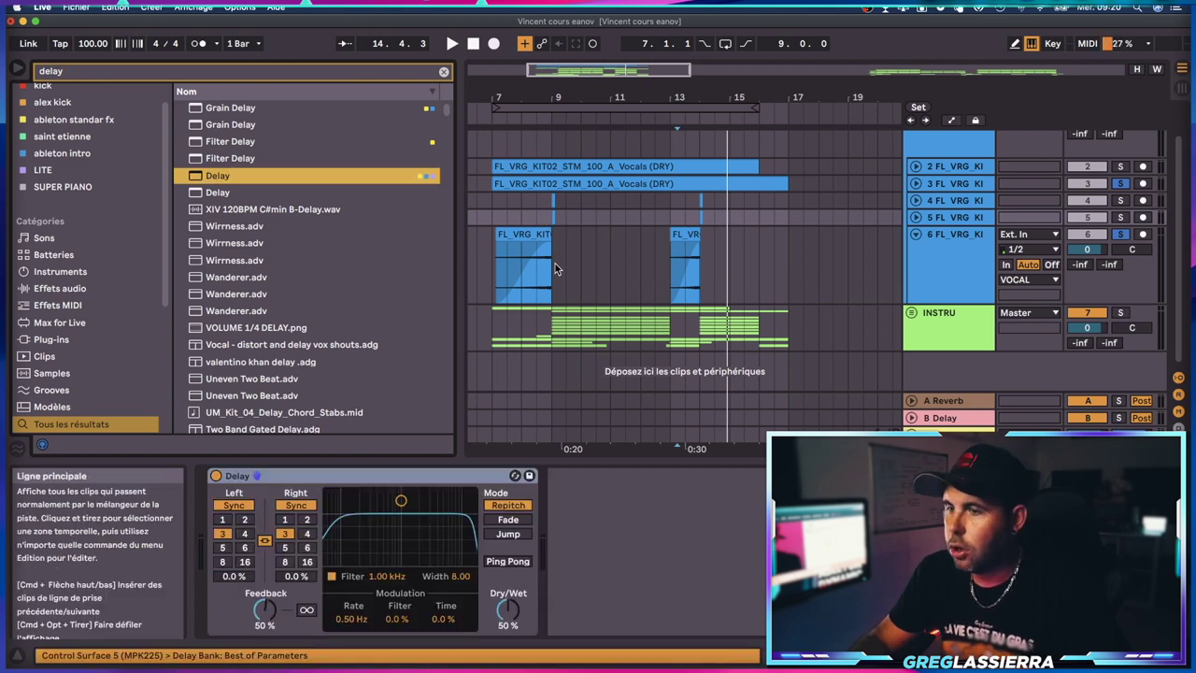
Step: Set both Delay sides to 4 sixteenths, offsets -1.0% and 2.1%, feedback 61%, filter 3.60 kHz with width 7.32, and Dry/Wet 100%
left_click(306, 533)
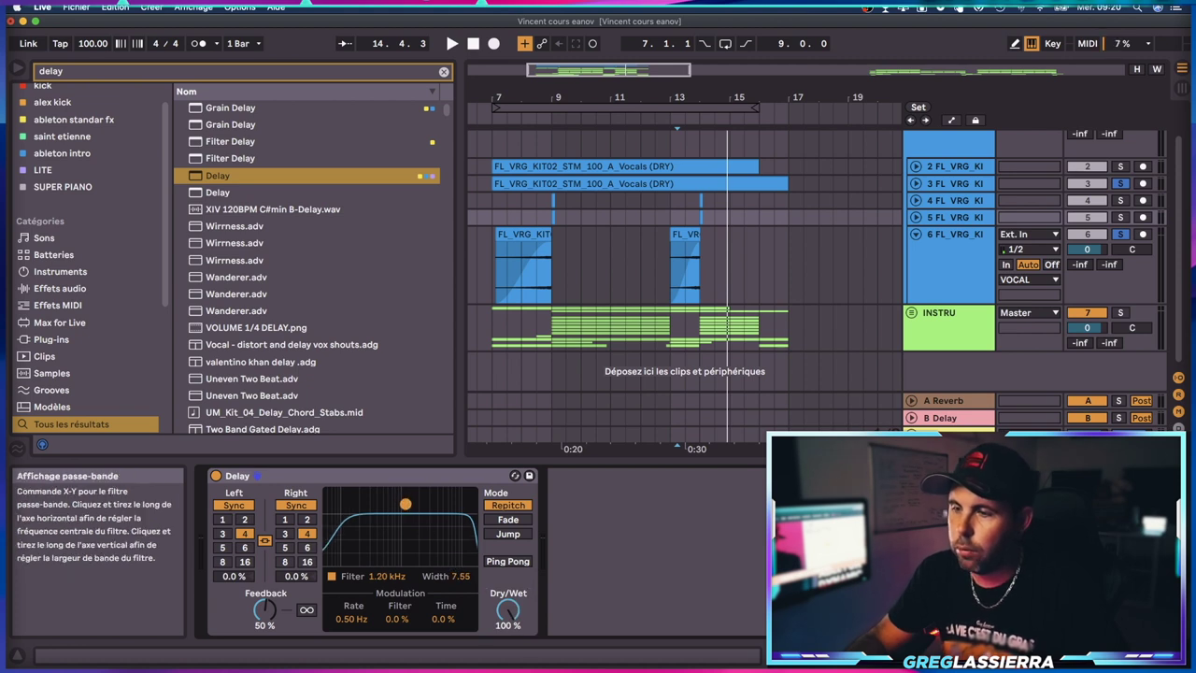
left_click_drag(265, 609, 220, 581)
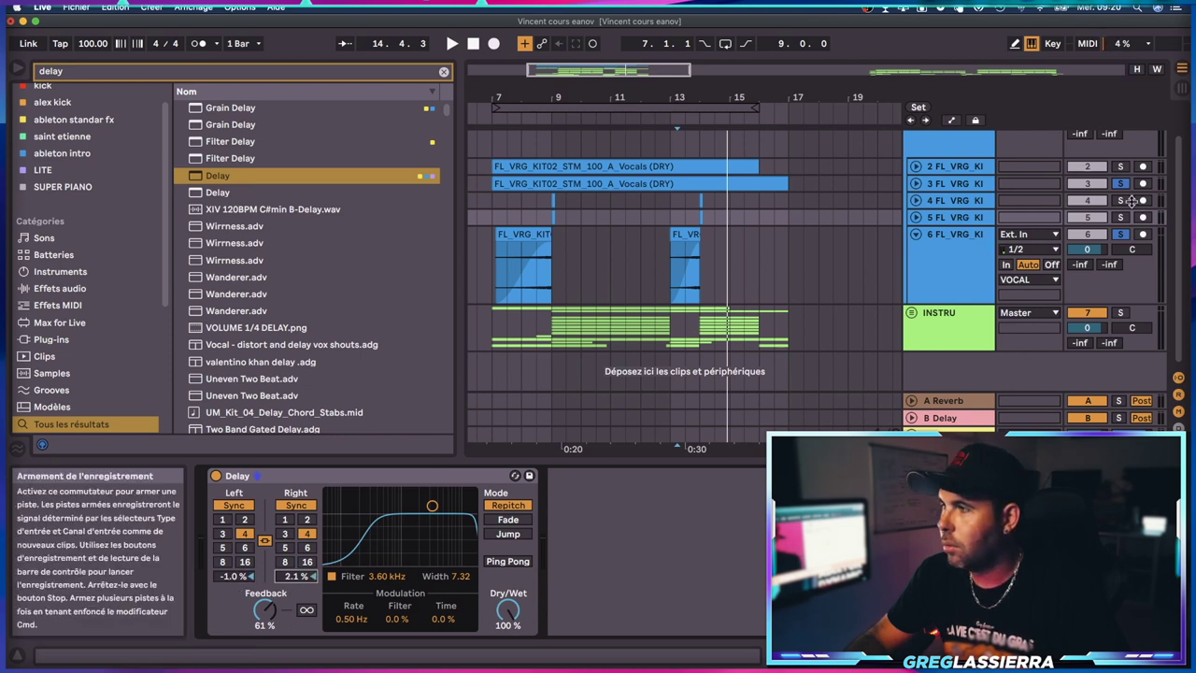
Step: Solo track 5 and play the delayed vocal slice from bar 9
left_click(679, 254)
left_click(551, 225)
key("space")
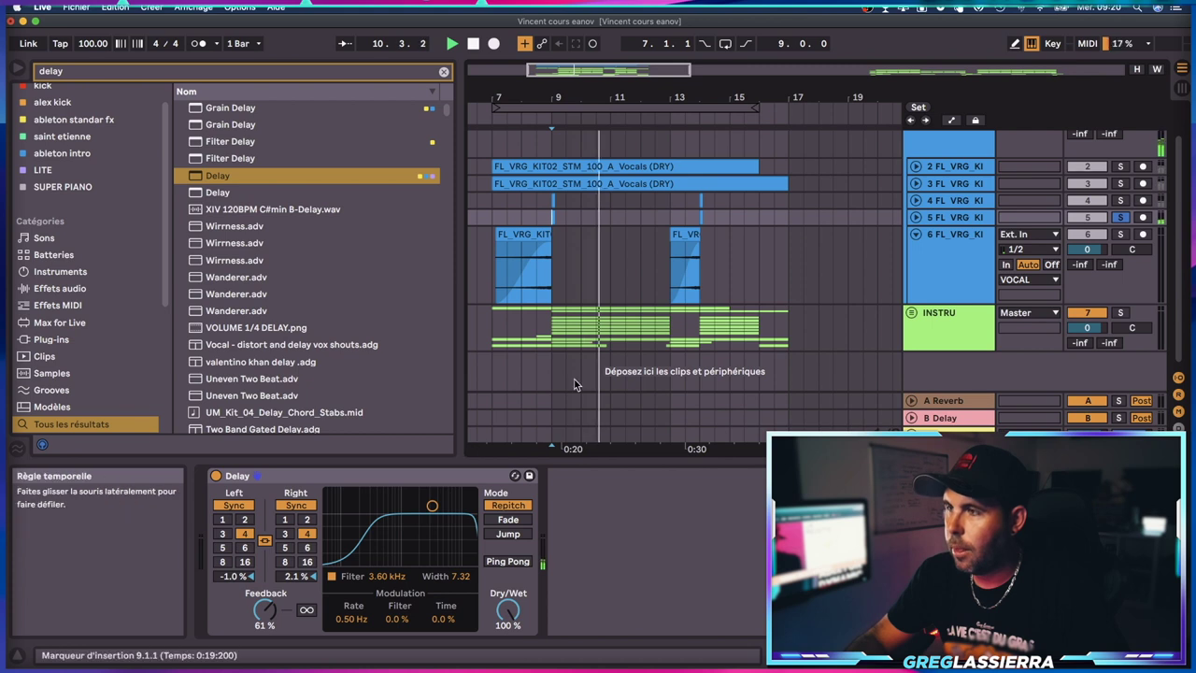
Step: Freeze track 5 with its Delay effect and flatten it to audio
left_click(939, 218)
right_click(939, 218)
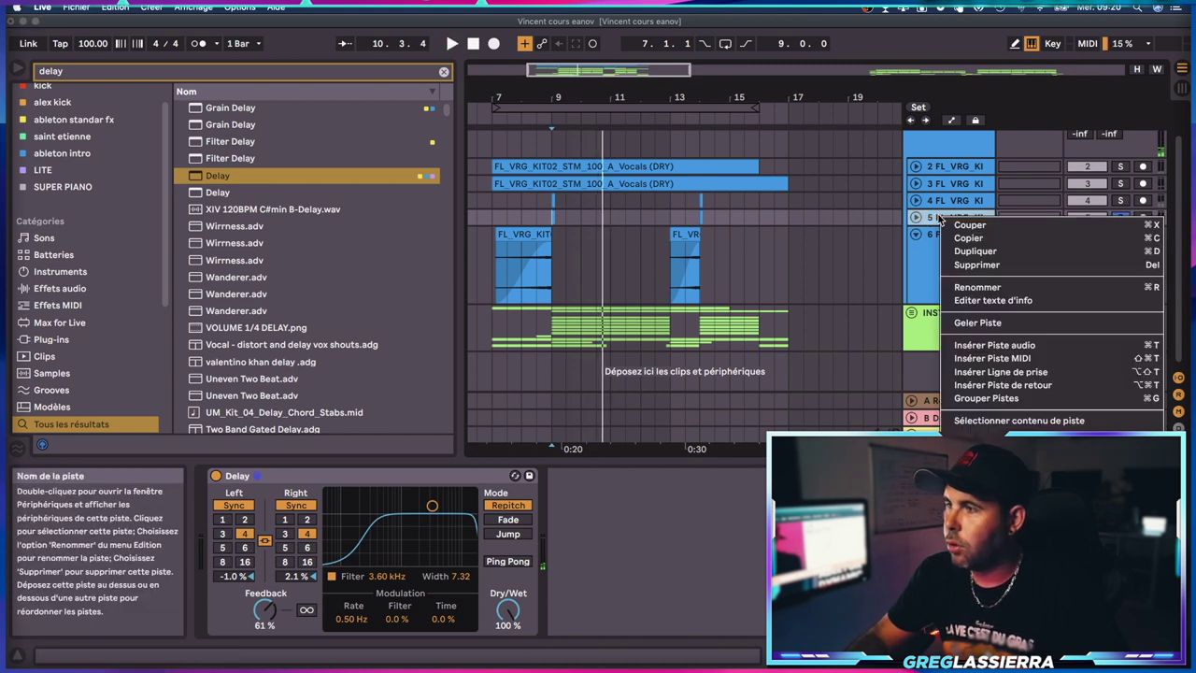
left_click(987, 323)
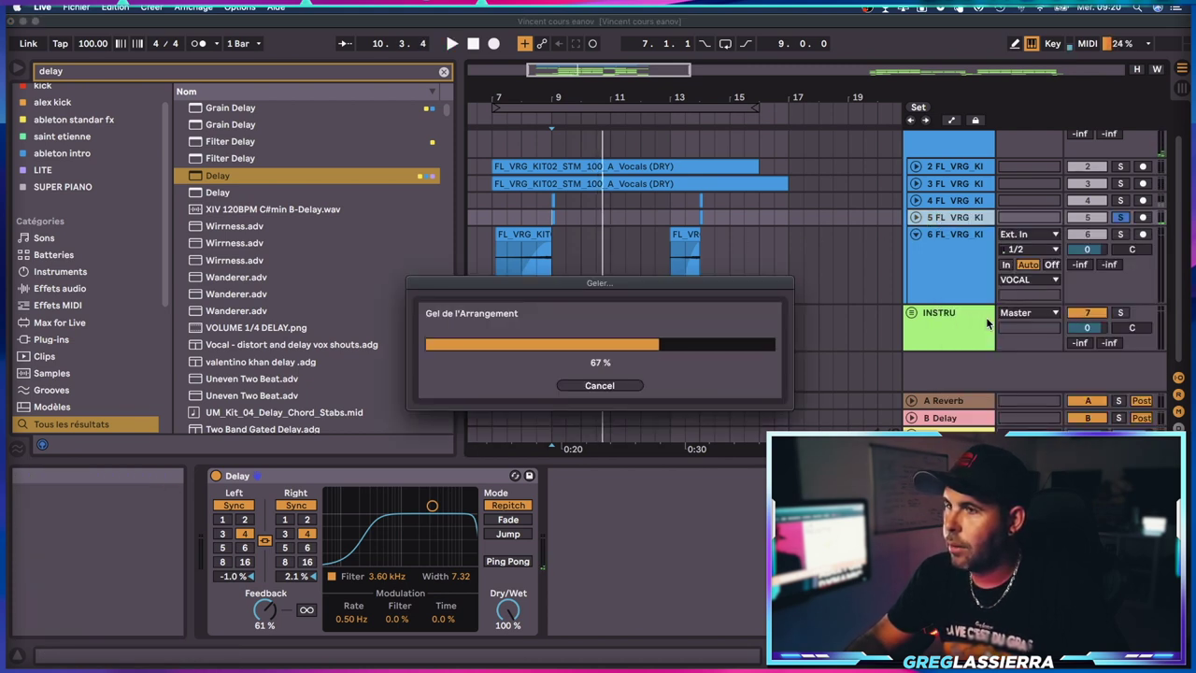
right_click(932, 218)
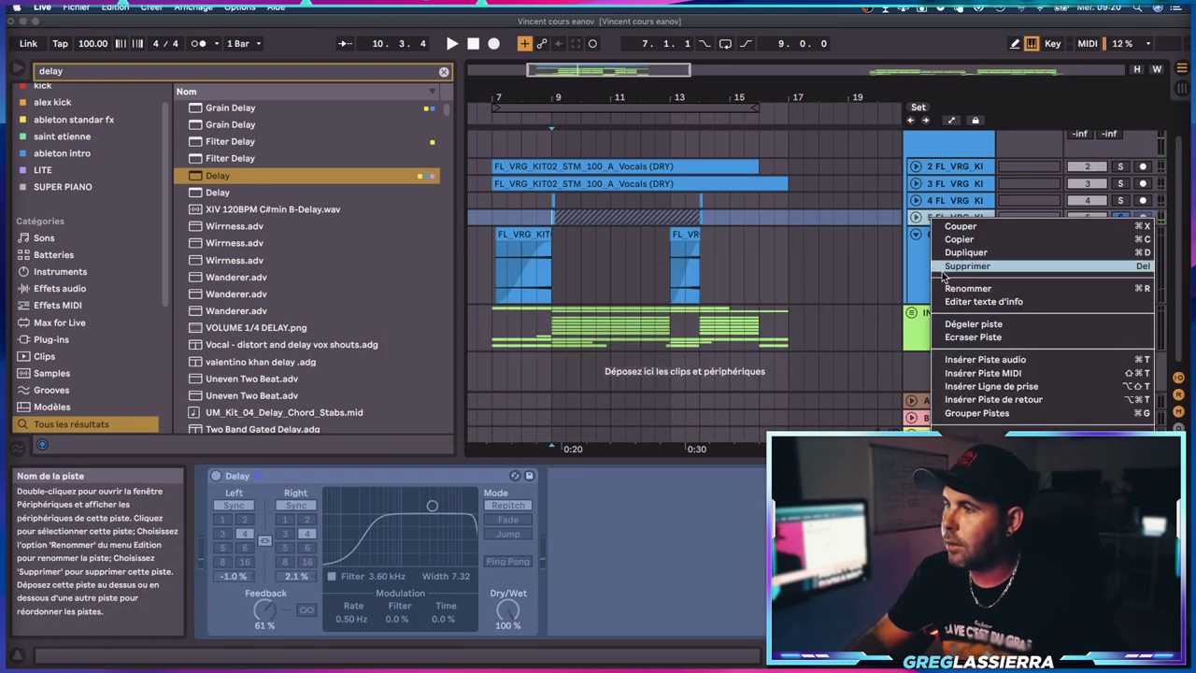
left_click(972, 336)
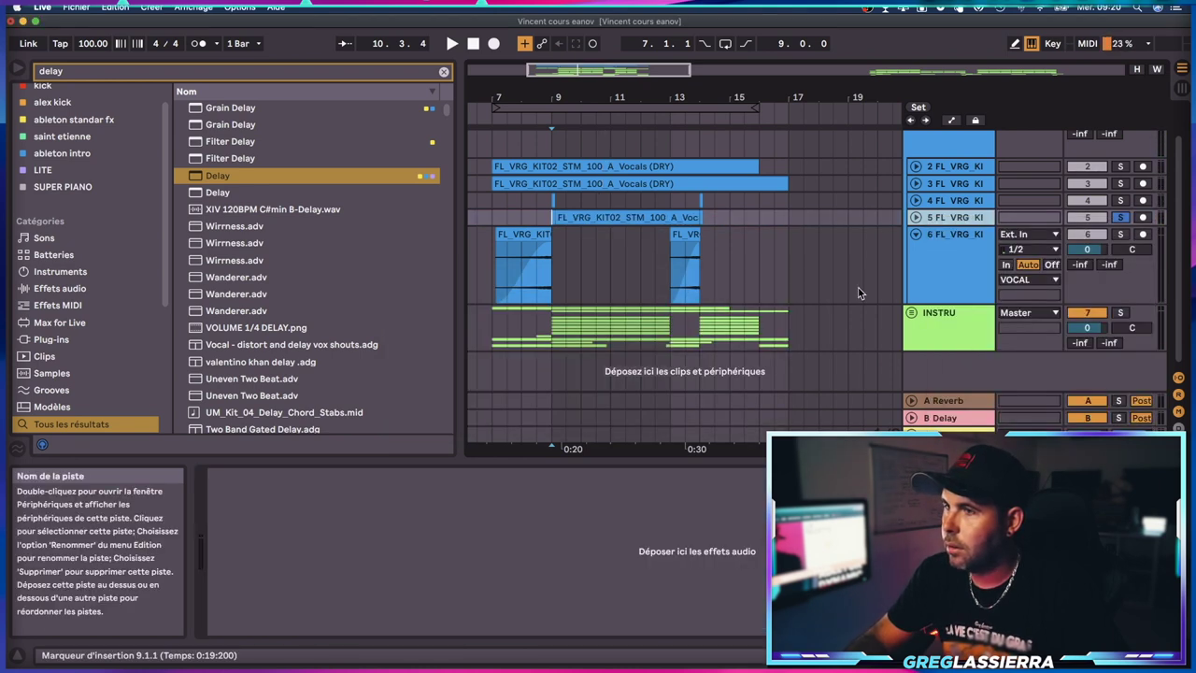
Step: Unfold track 5 and delete the end of the delayed clip from bar 11 to bar 14
left_click(707, 218)
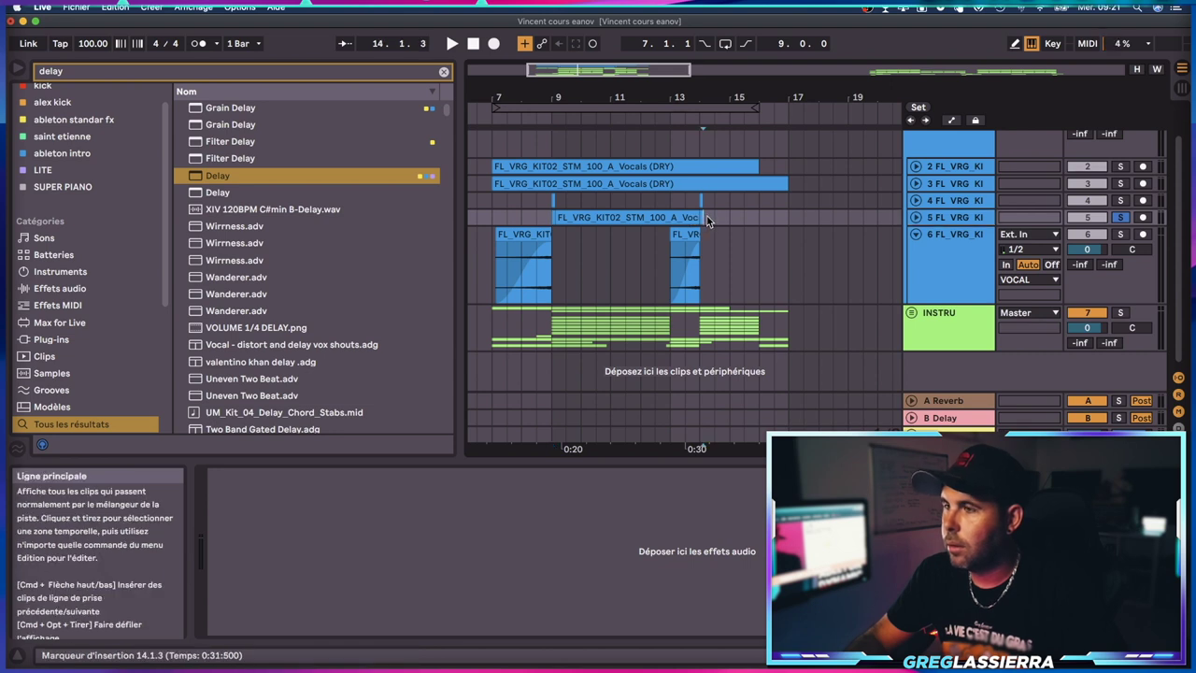
left_click(916, 217)
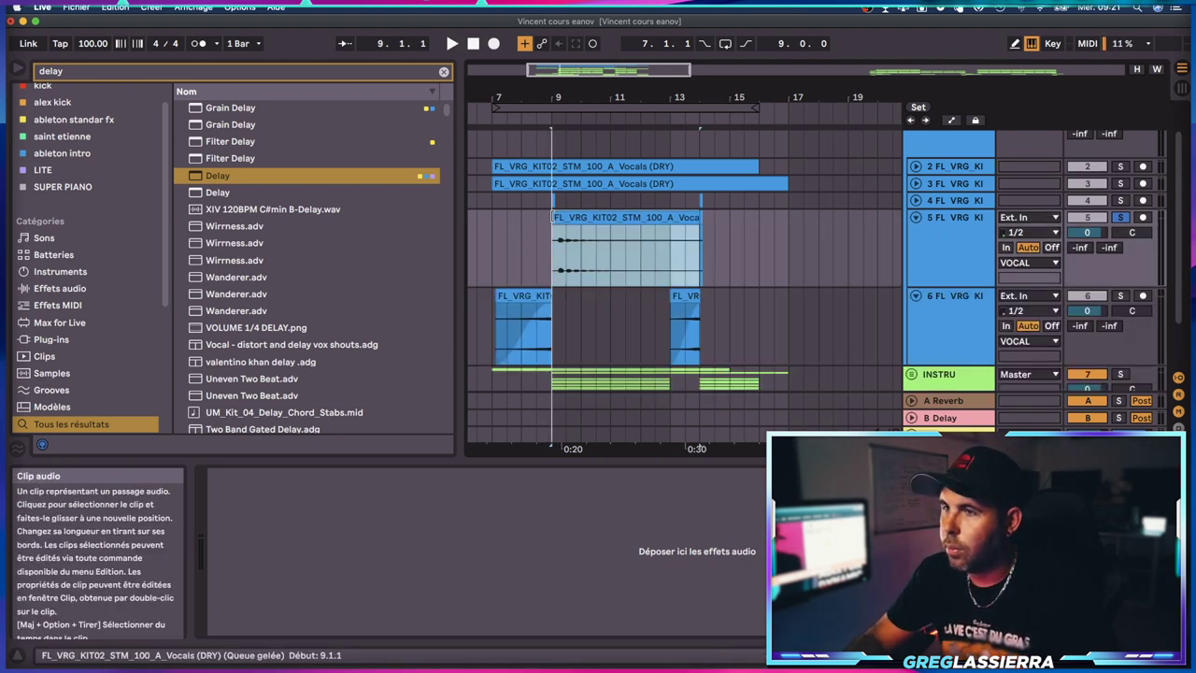
left_click_drag(611, 242, 696, 240)
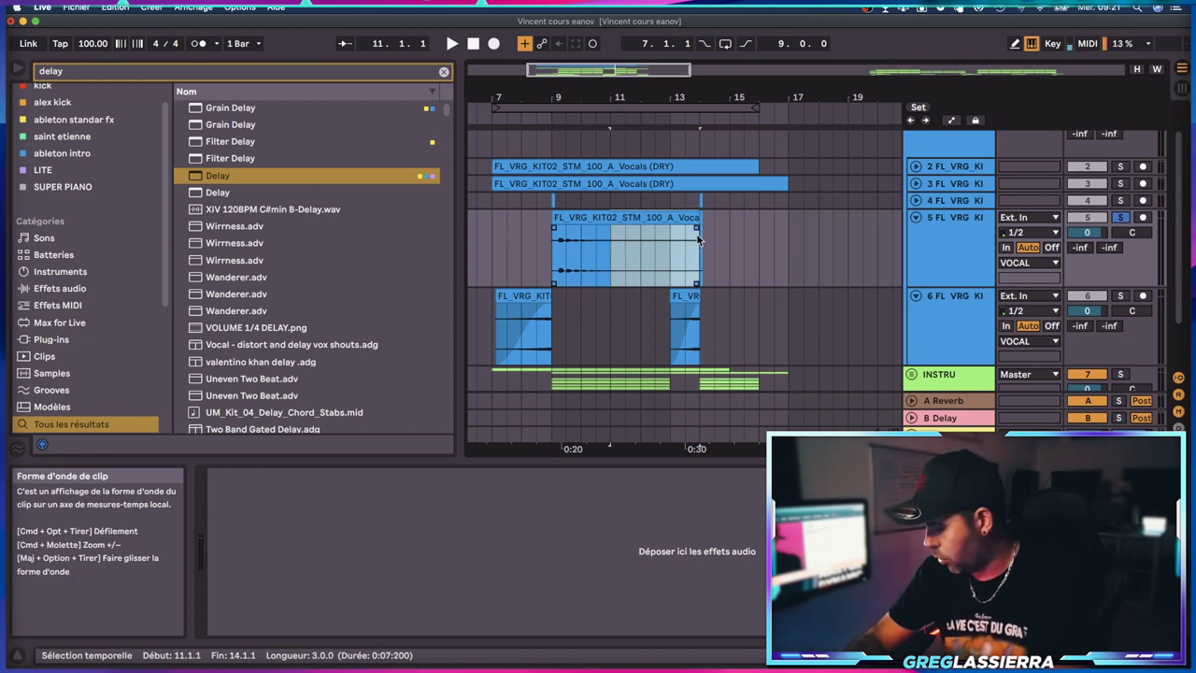
key("BackSpace")
Step: Reverse the two-bar delayed clip on track 5 and move it to start at bar 7 and end at bar 9
left_click(579, 215)
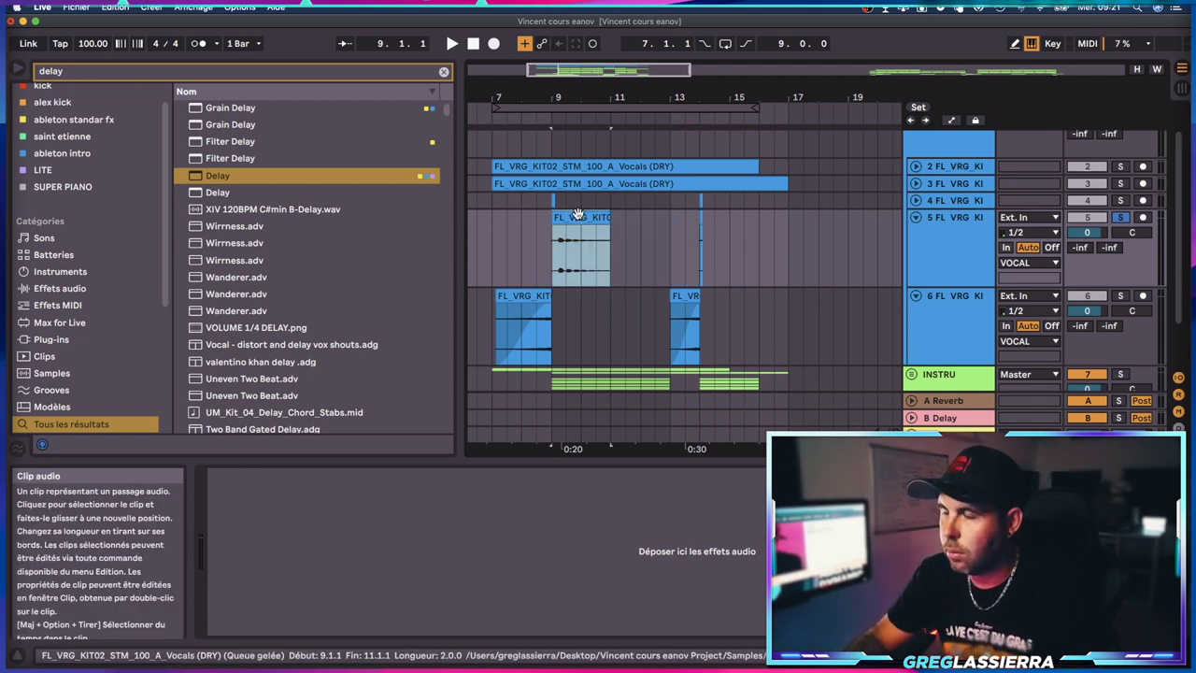
double_click(580, 215)
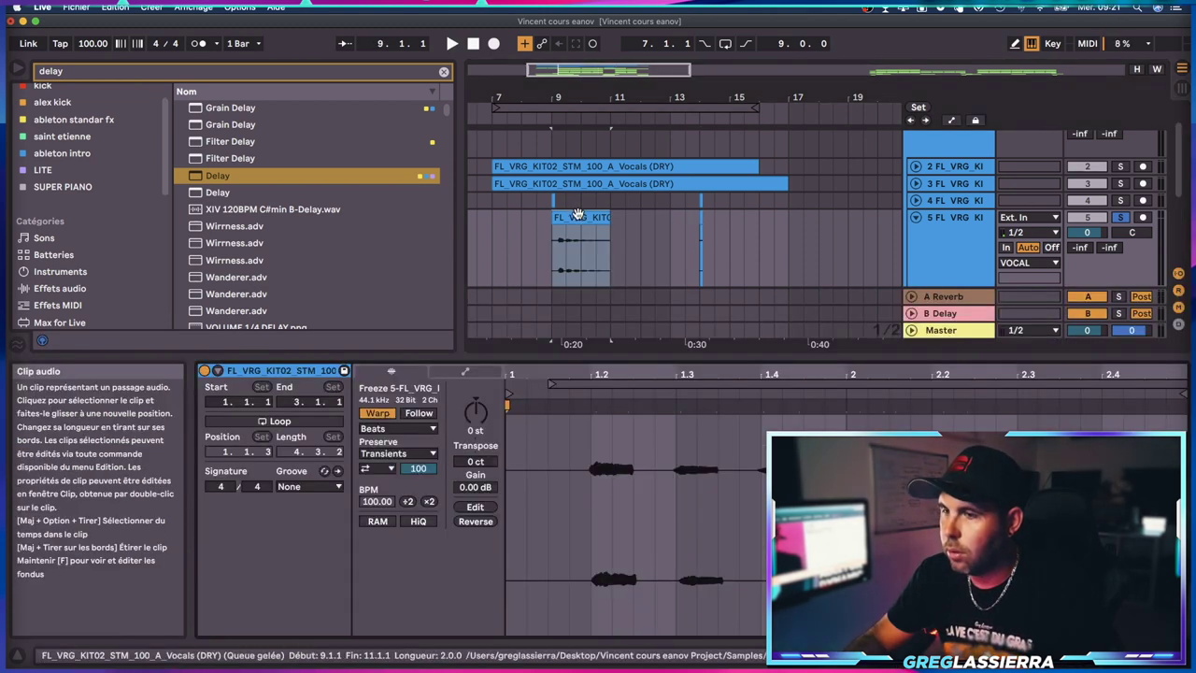
left_click(474, 521)
left_click_drag(586, 216, 534, 225)
Step: Solo track 3 together with track 5 and play the reversed delay into the vocal from bar 8
left_click(520, 258)
key("space")
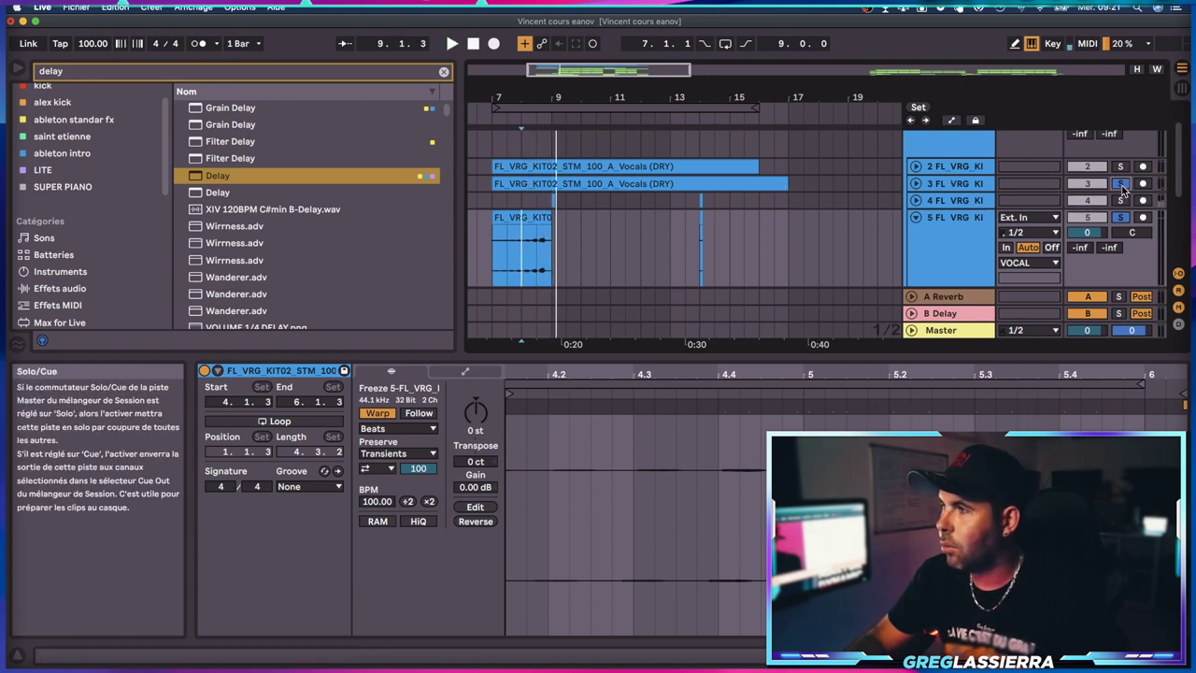
key("space")
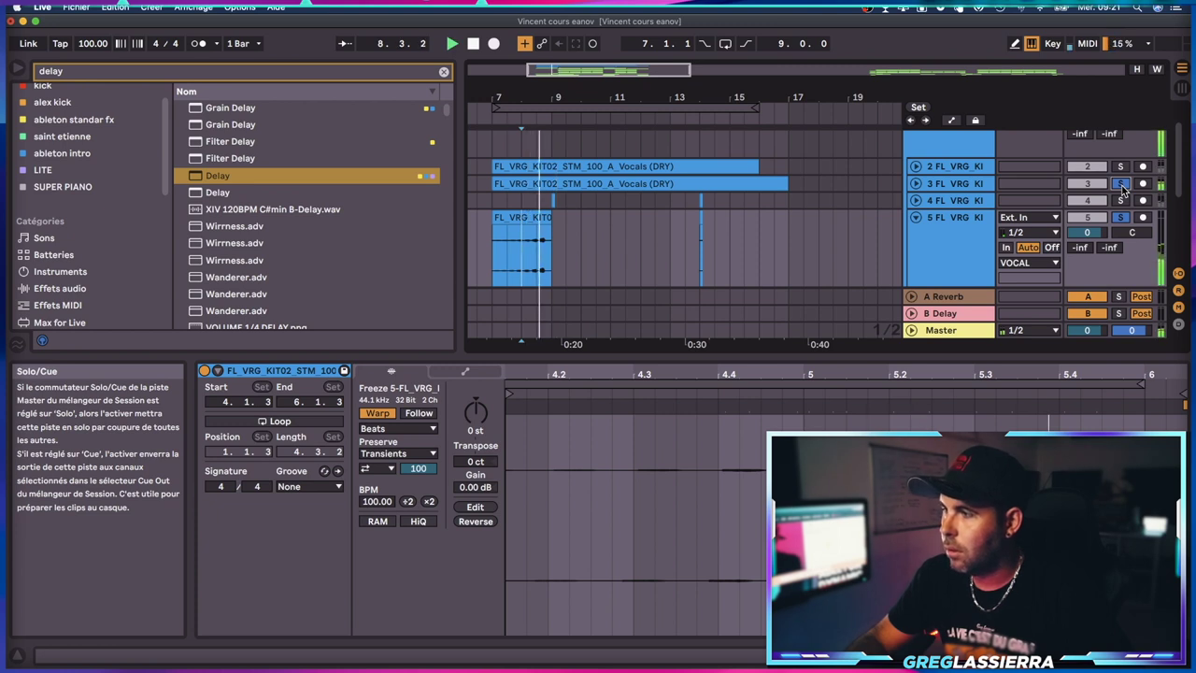
key("space")
key("space")
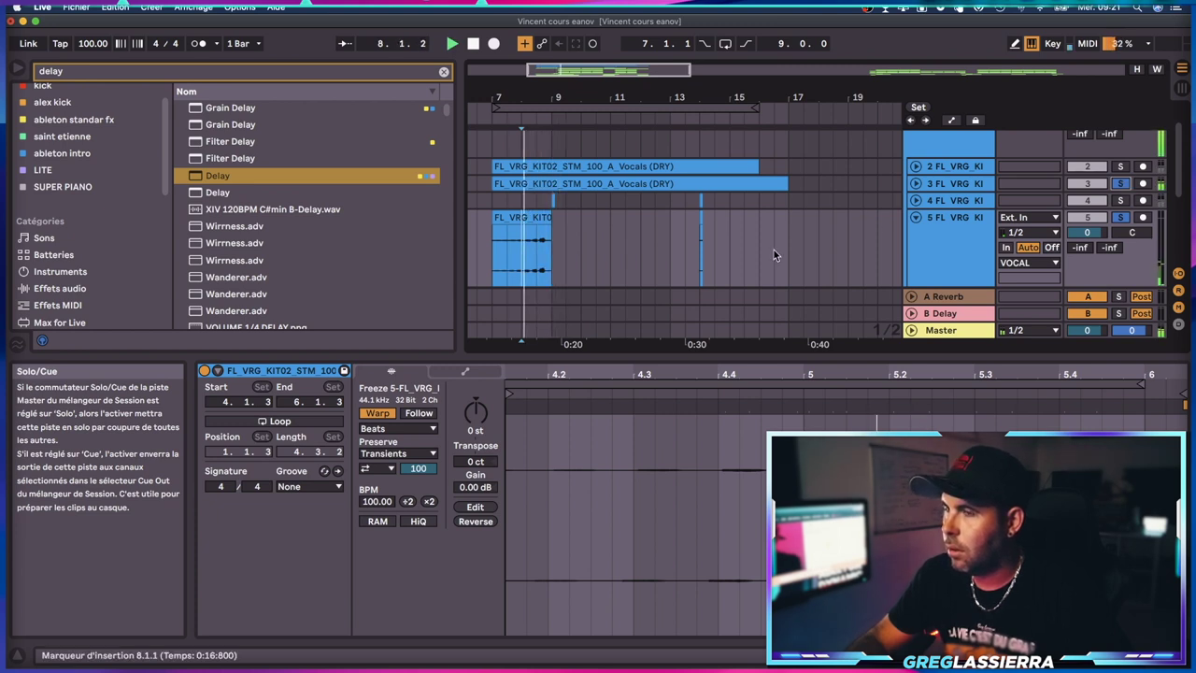
Step: Shift the reversed delay clip slightly later to span 7.1.3 to 9.1.3, and play it from bar 8
left_click_drag(528, 97, 529, 98)
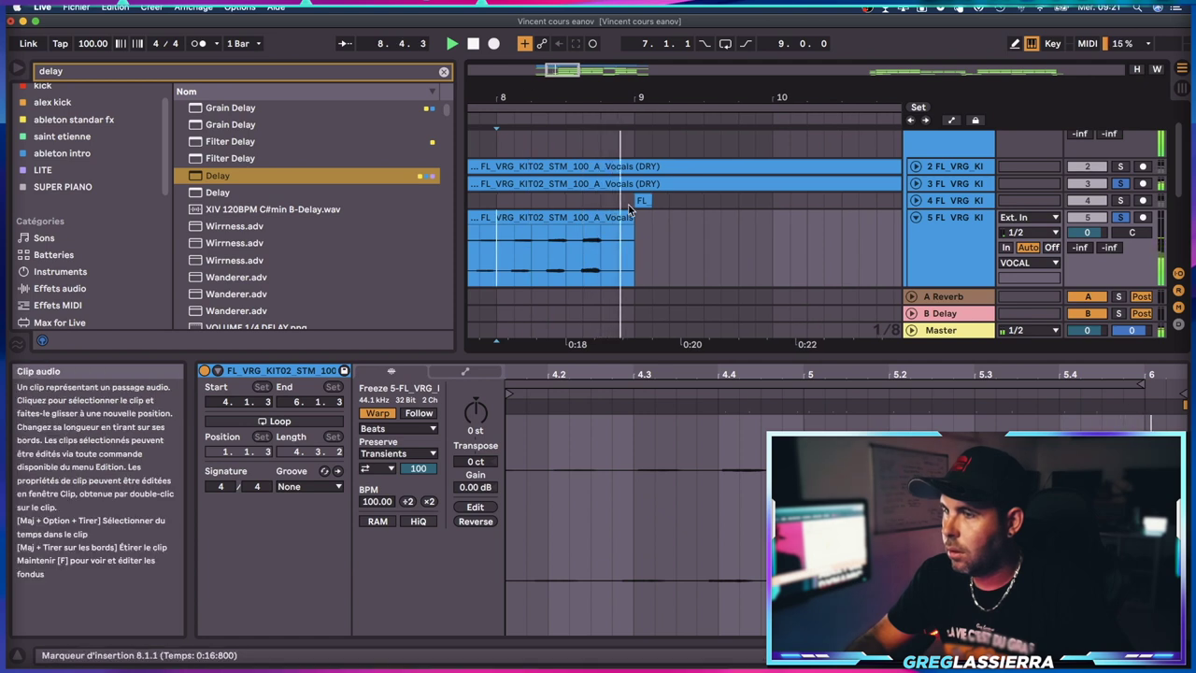
left_click_drag(617, 219, 632, 218)
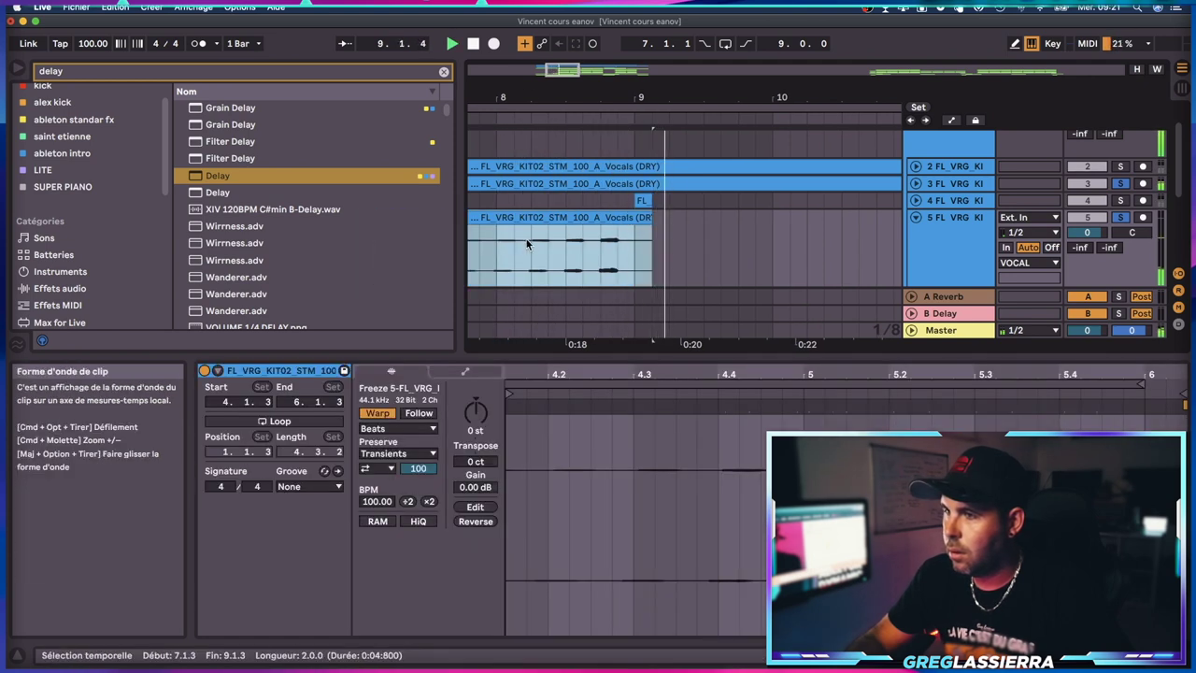
left_click(500, 249)
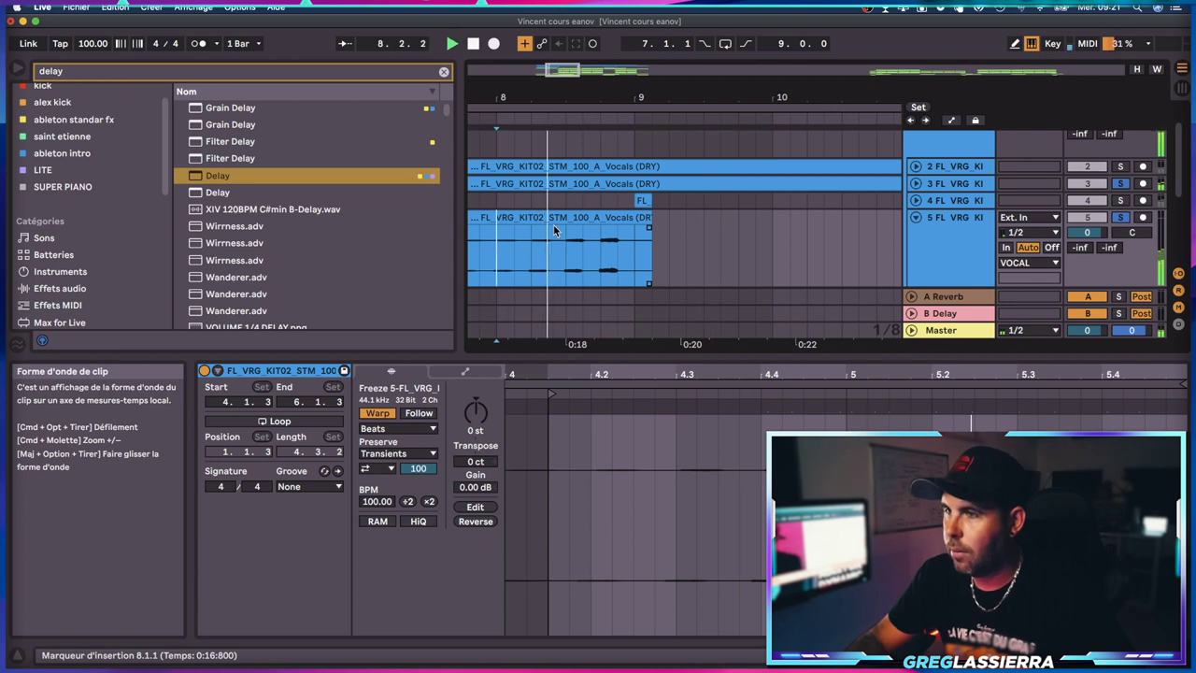
left_click_drag(616, 100, 628, 81)
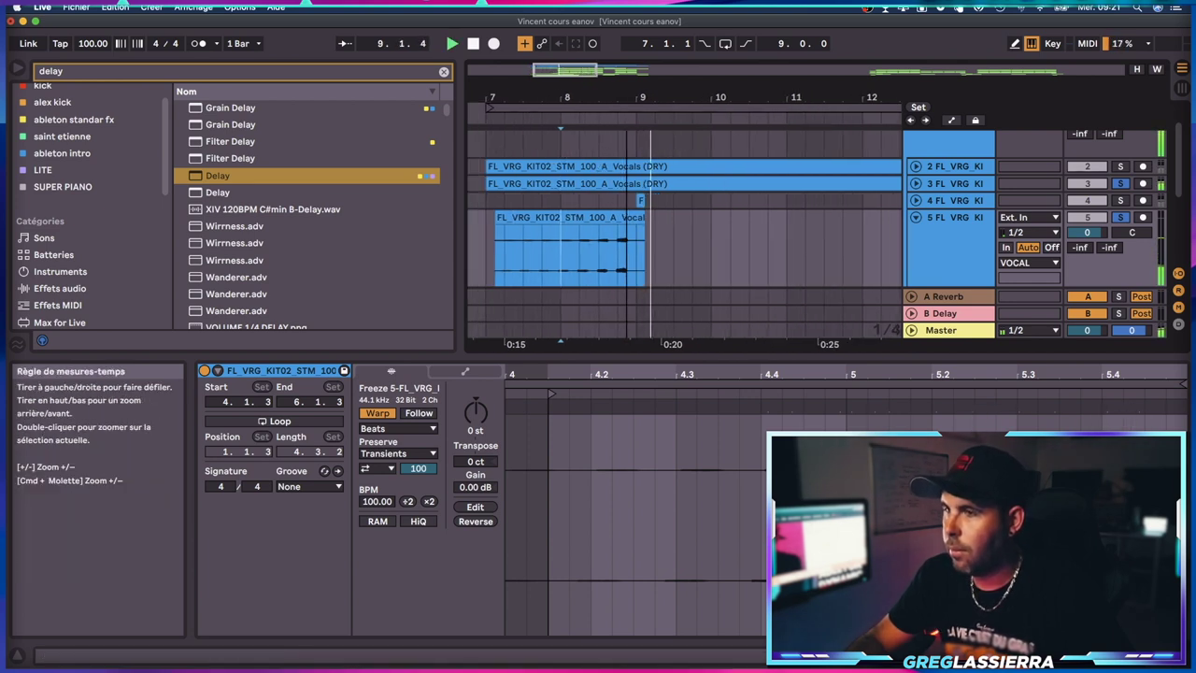
Step: Stop playback and give the reversed delay clip a long fade-in from its start to about beat 8.4
key("space")
left_click_drag(498, 233, 620, 227)
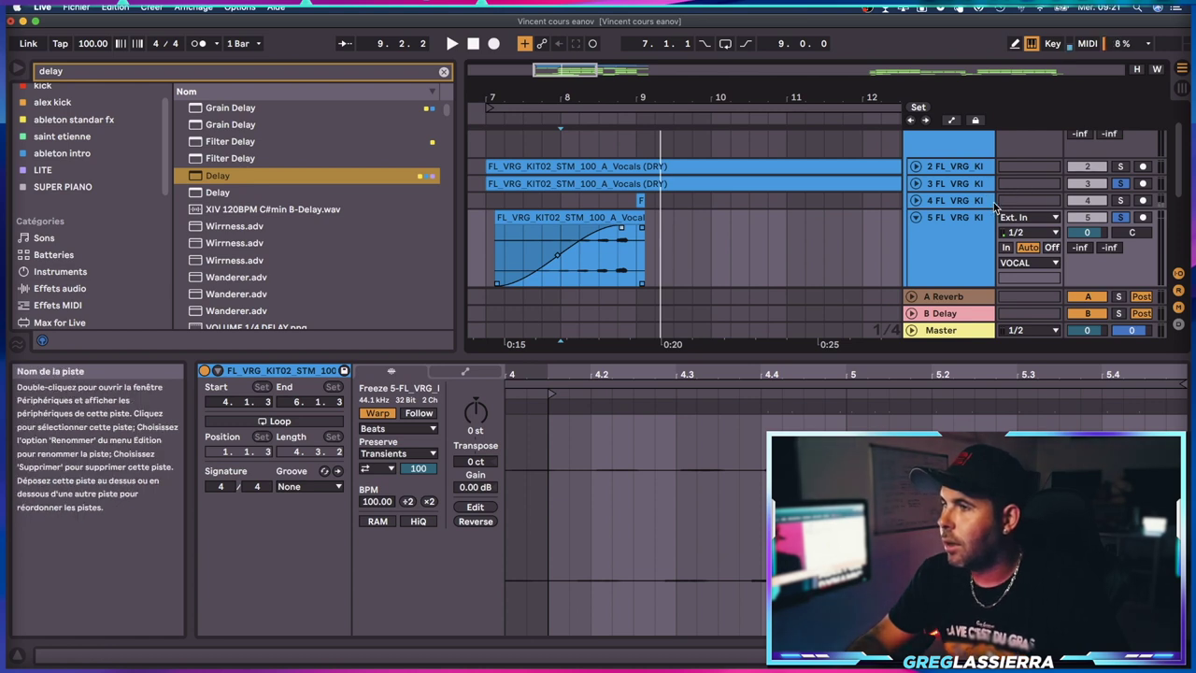
key("super+d")
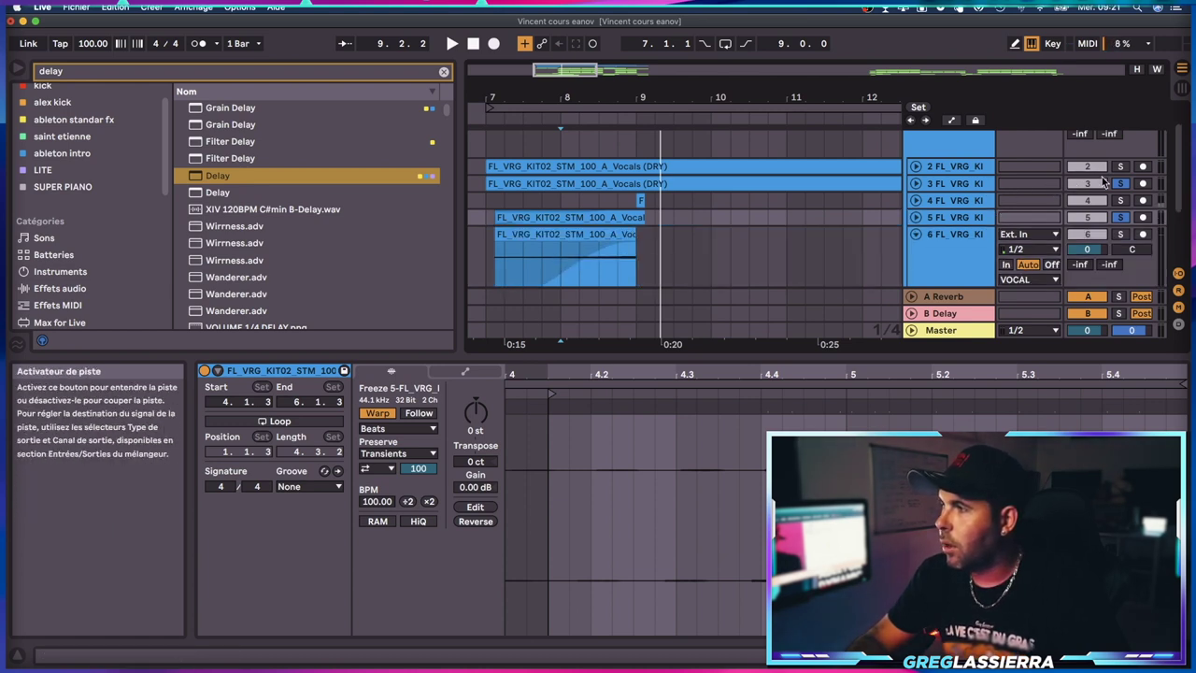
Step: Rename track 6 as REVERB and track 5 as DELAY
left_click(928, 247)
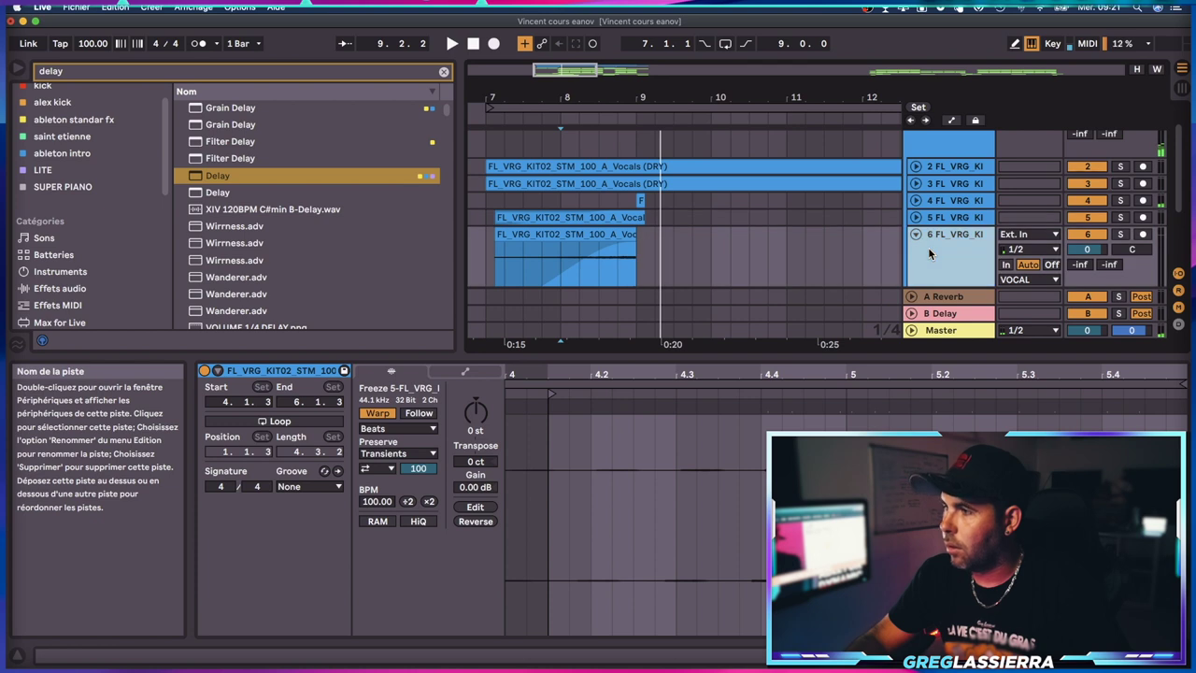
key("super+r")
type("REVERB")
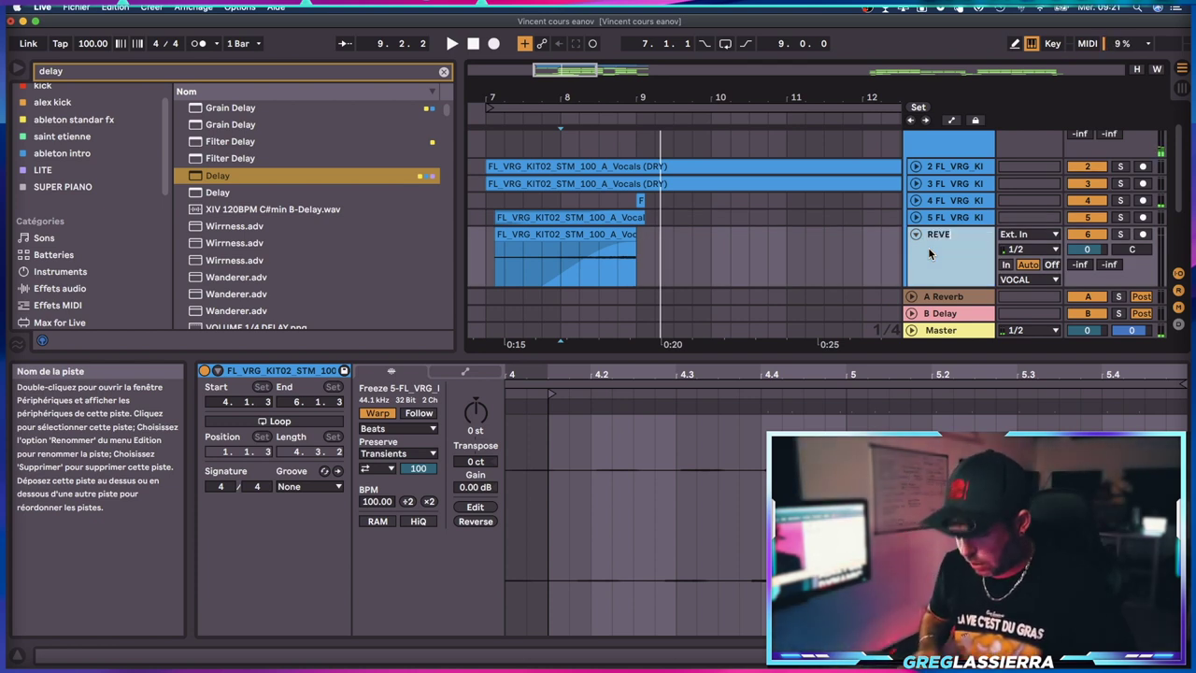
key("Return")
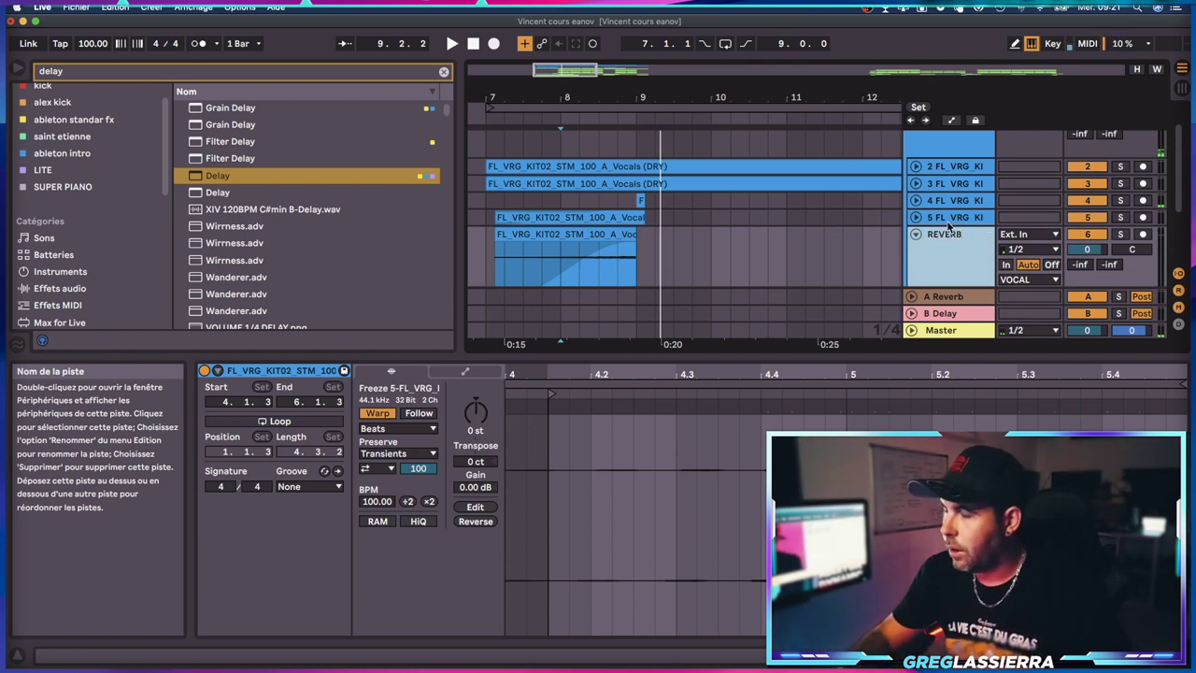
left_click(947, 217)
key("super+r")
type("DE")
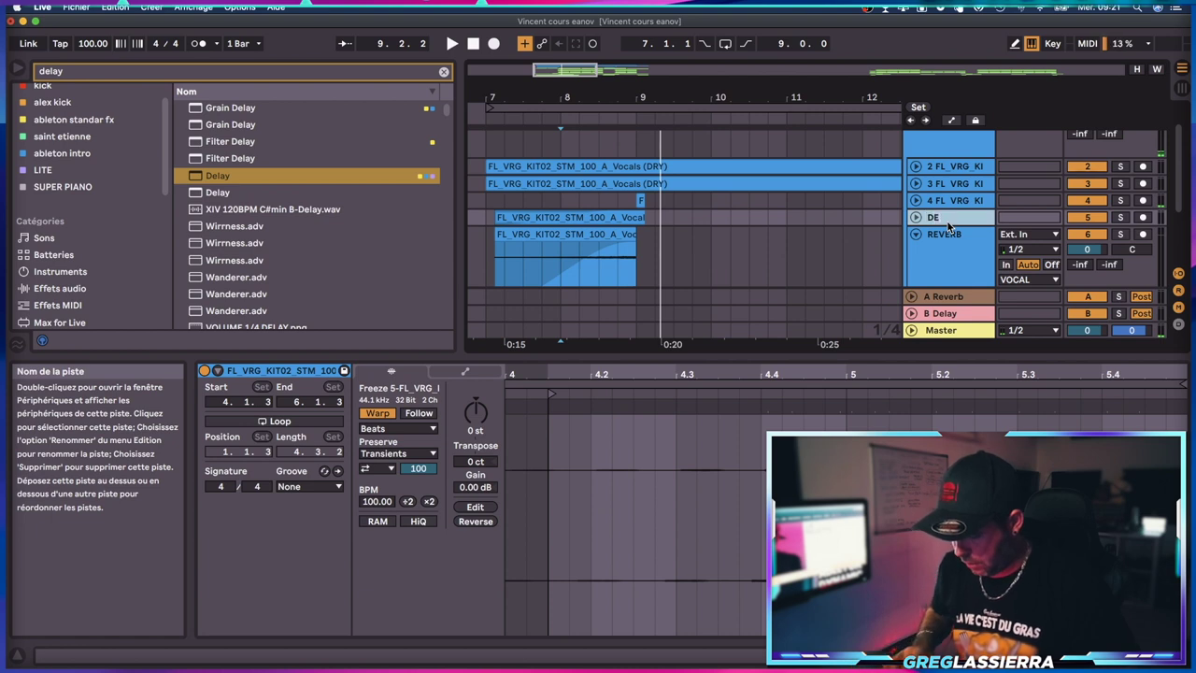
Step: Group the DELAY and REVERB tracks together
left_click(946, 246)
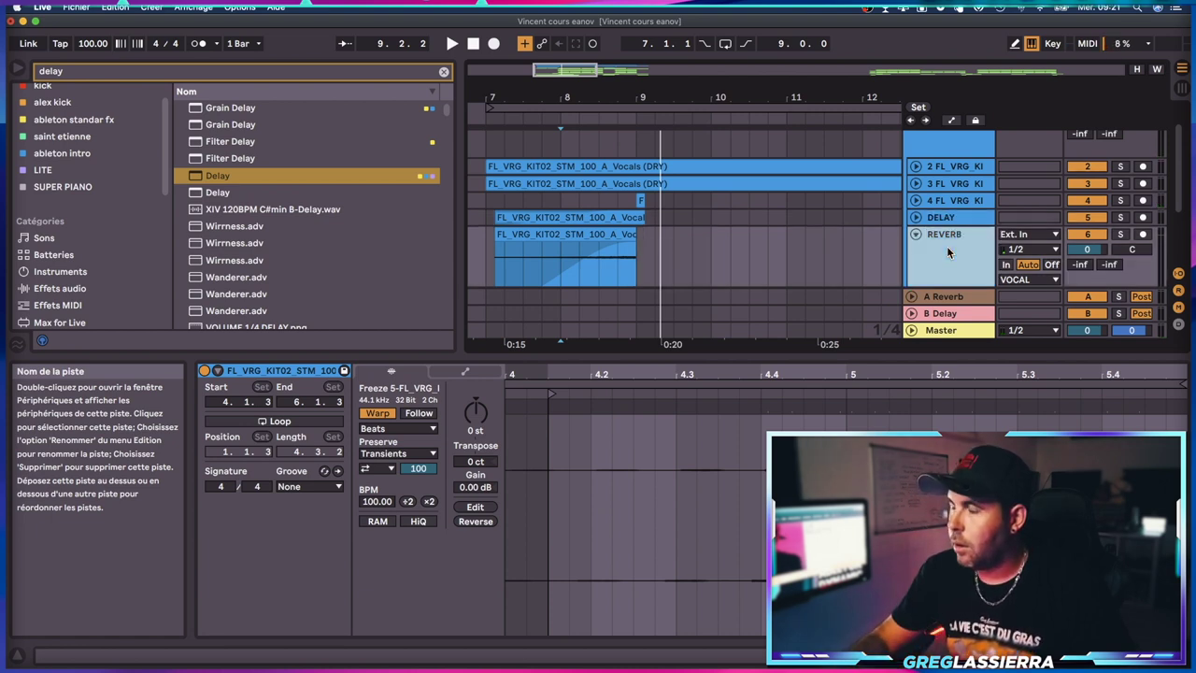
left_click(947, 218, "shift")
right_click(947, 217)
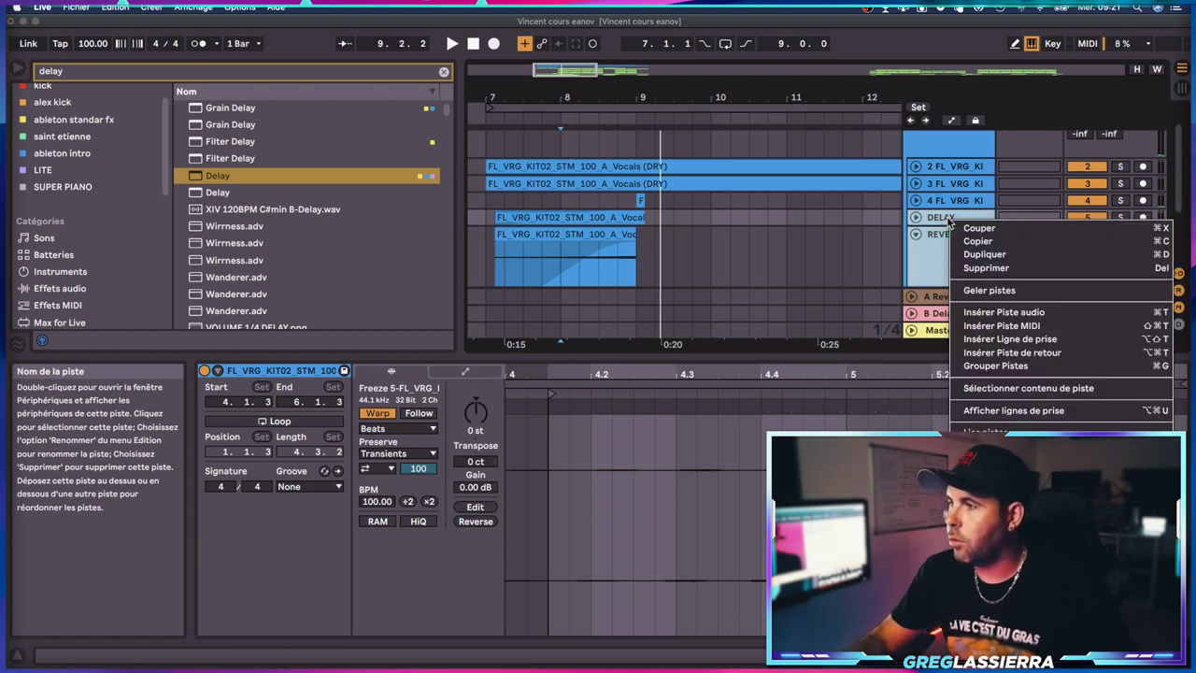
left_click(993, 365)
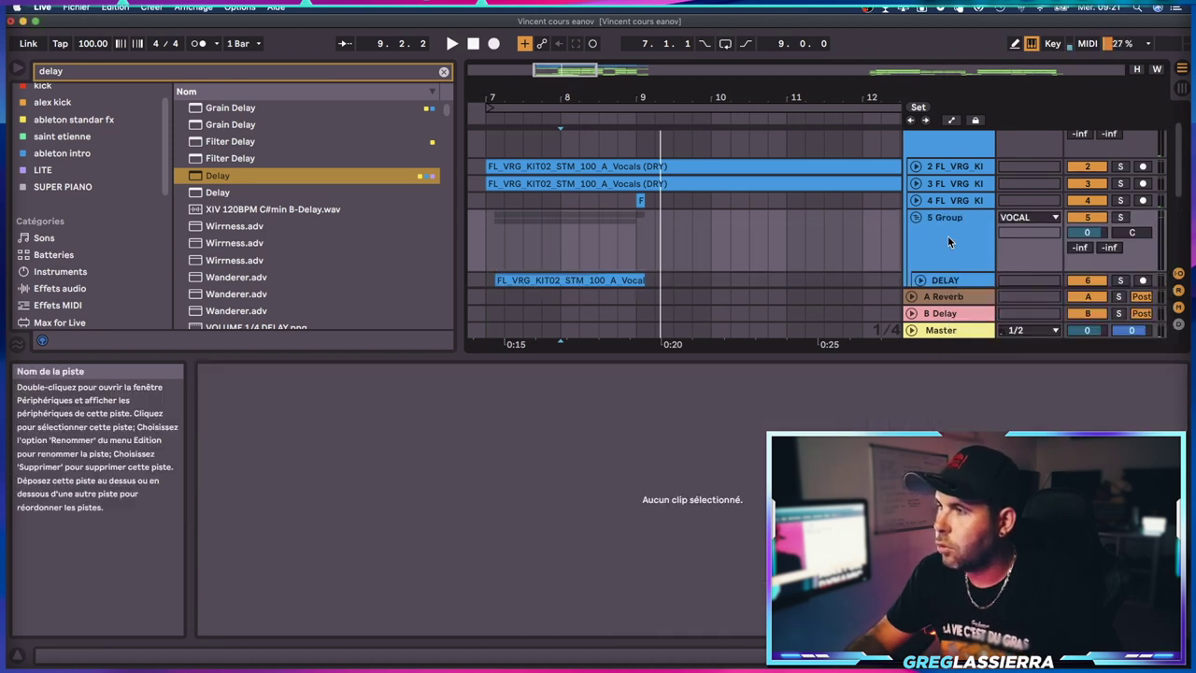
Step: Add the Delay effect to the new group track holding DELAY and REVERB
left_click(216, 177)
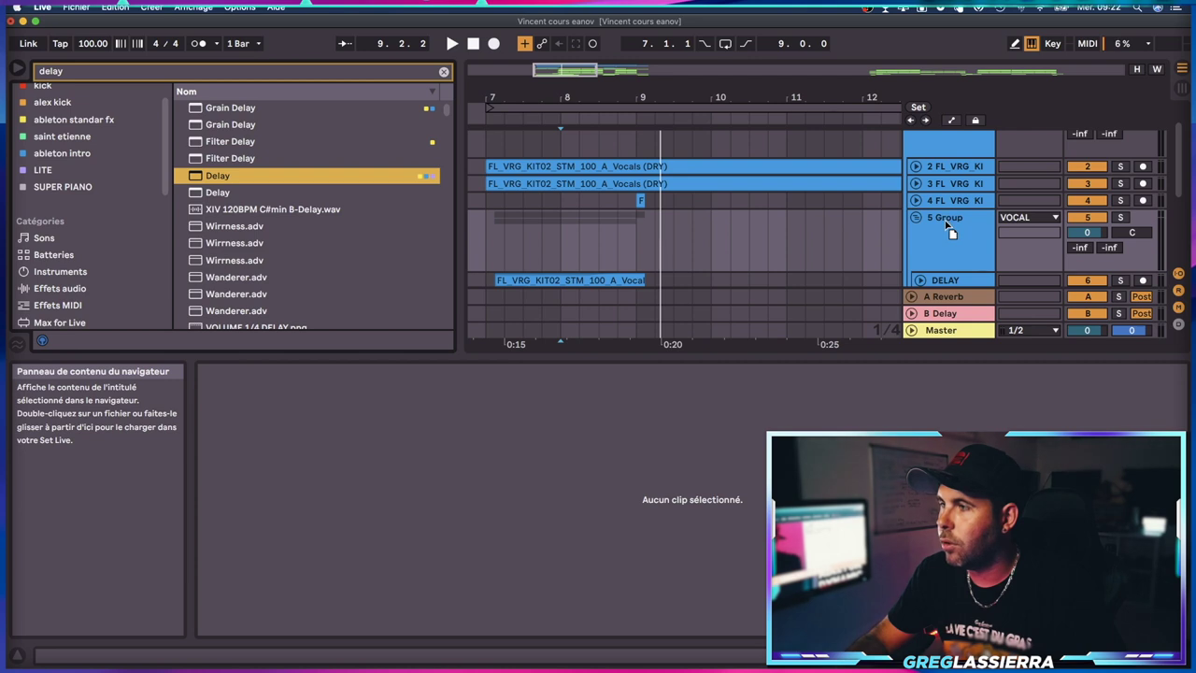
left_click_drag(946, 224, 945, 224)
left_click(225, 476)
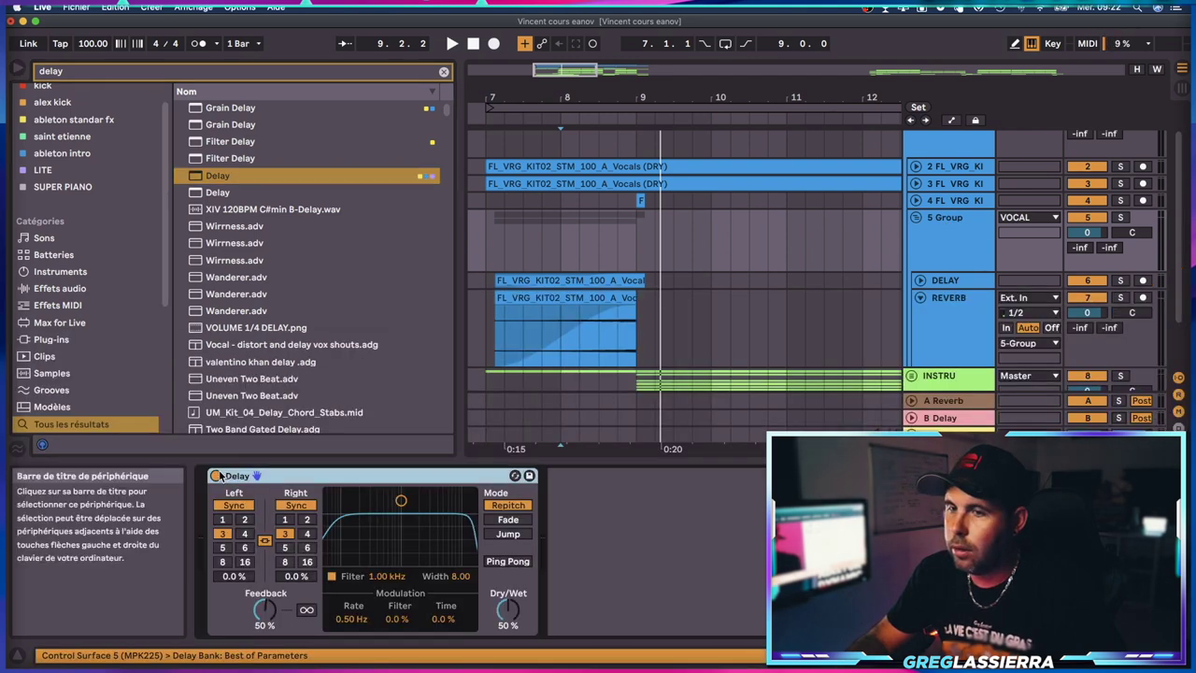
Step: Bypass the group's Delay and play the reversed effects leading into bar 9, both soloed and with the other tracks
left_click(216, 475)
left_click(546, 262)
key("space")
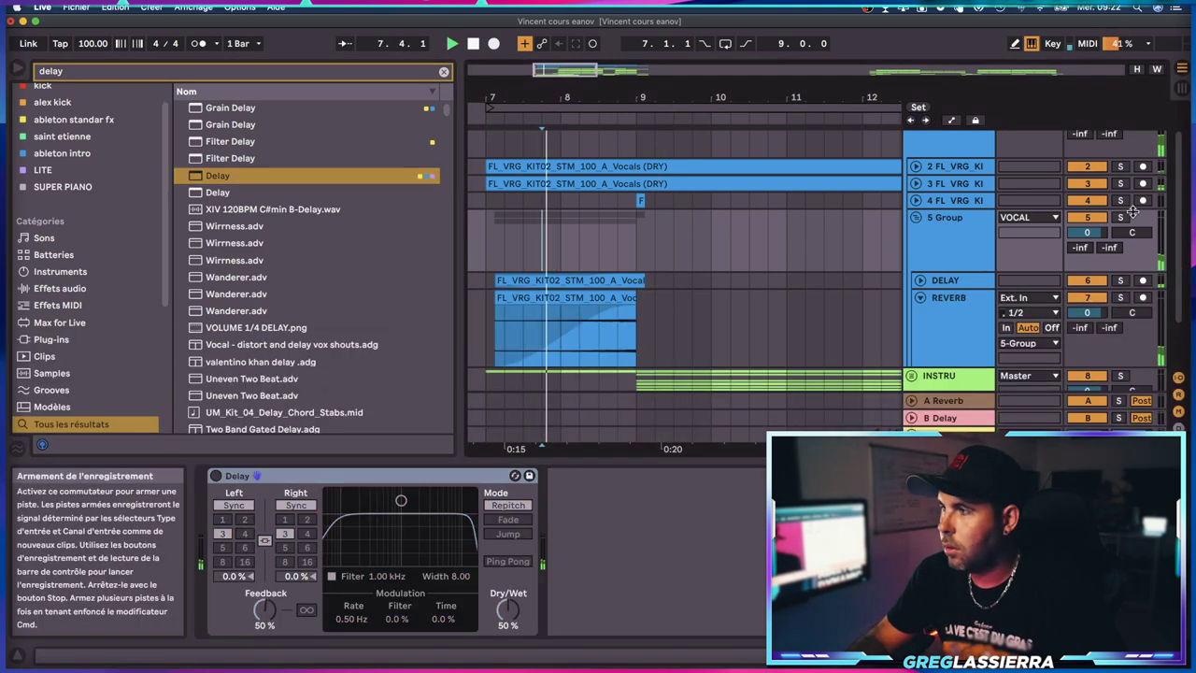
left_click(1123, 218)
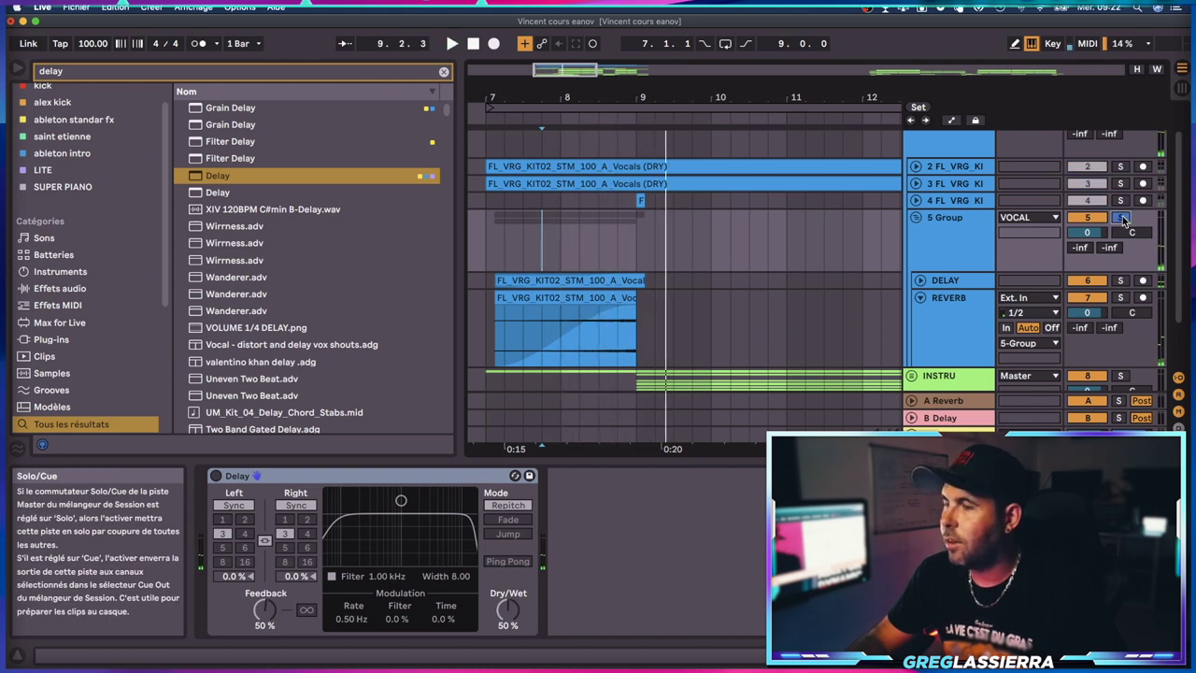
left_click(1122, 217)
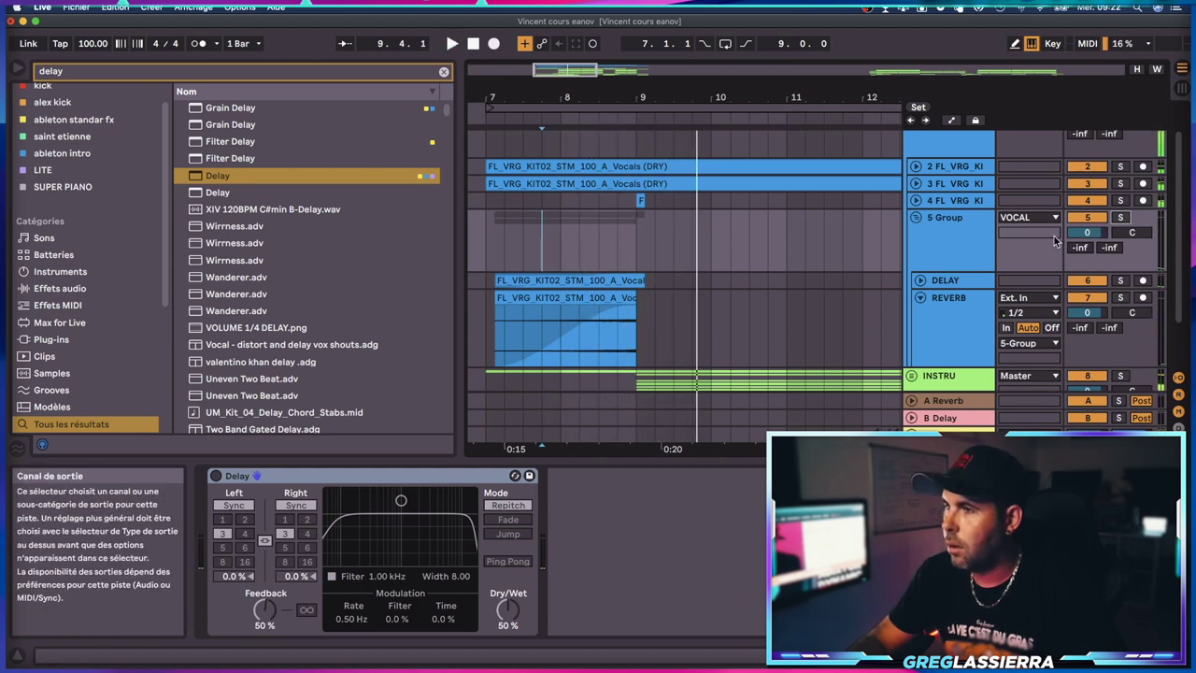
left_click(572, 246)
key("space")
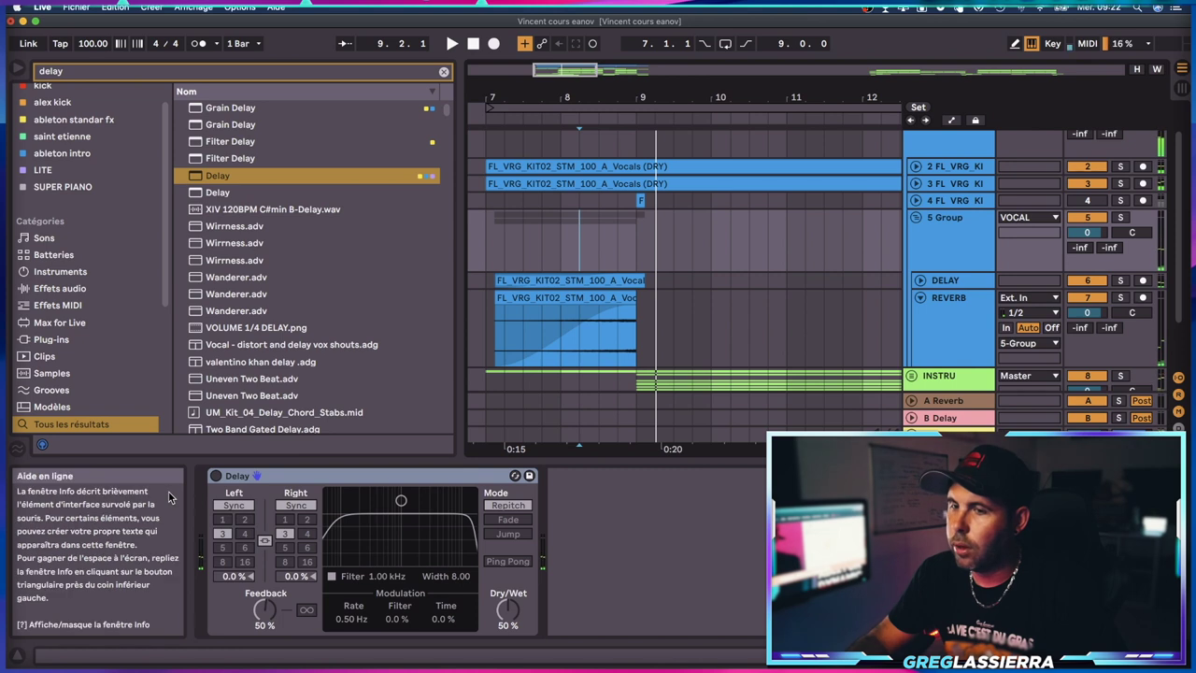
Step: Enable the group's Delay with 2 sixteenths per side, filter 10.0 kHz, width 6.54, feedback 38%, Ping Pong on and Dry/Wet 36%
left_click(216, 476)
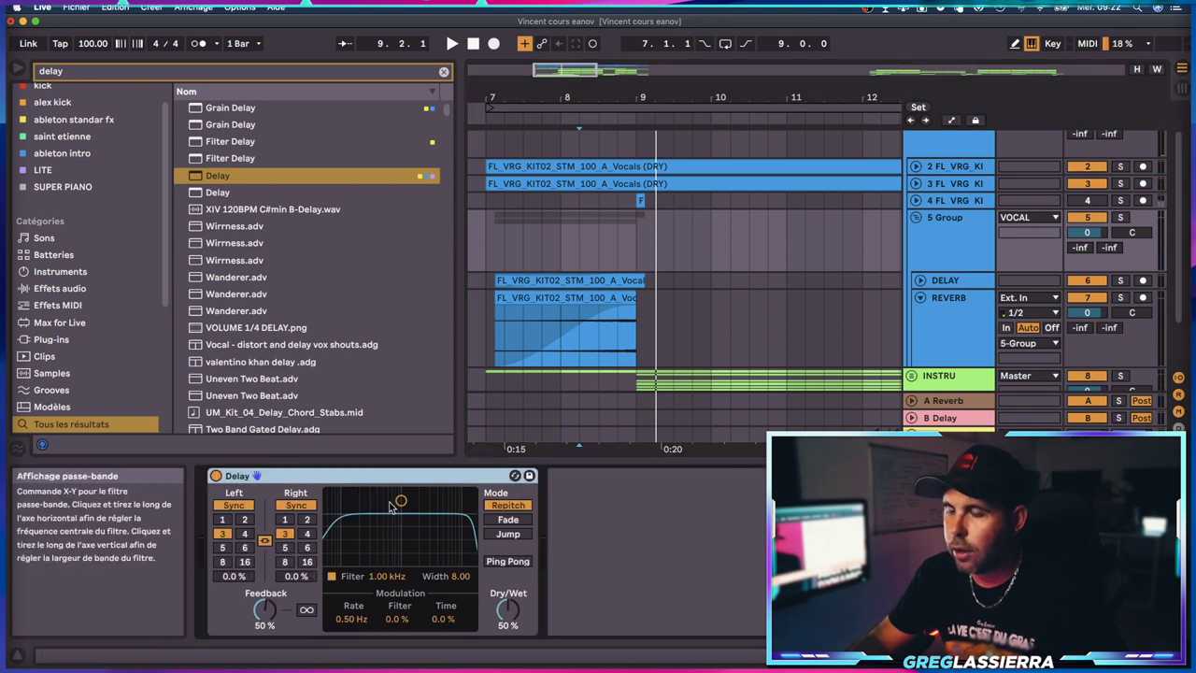
left_click_drag(401, 501, 413, 506)
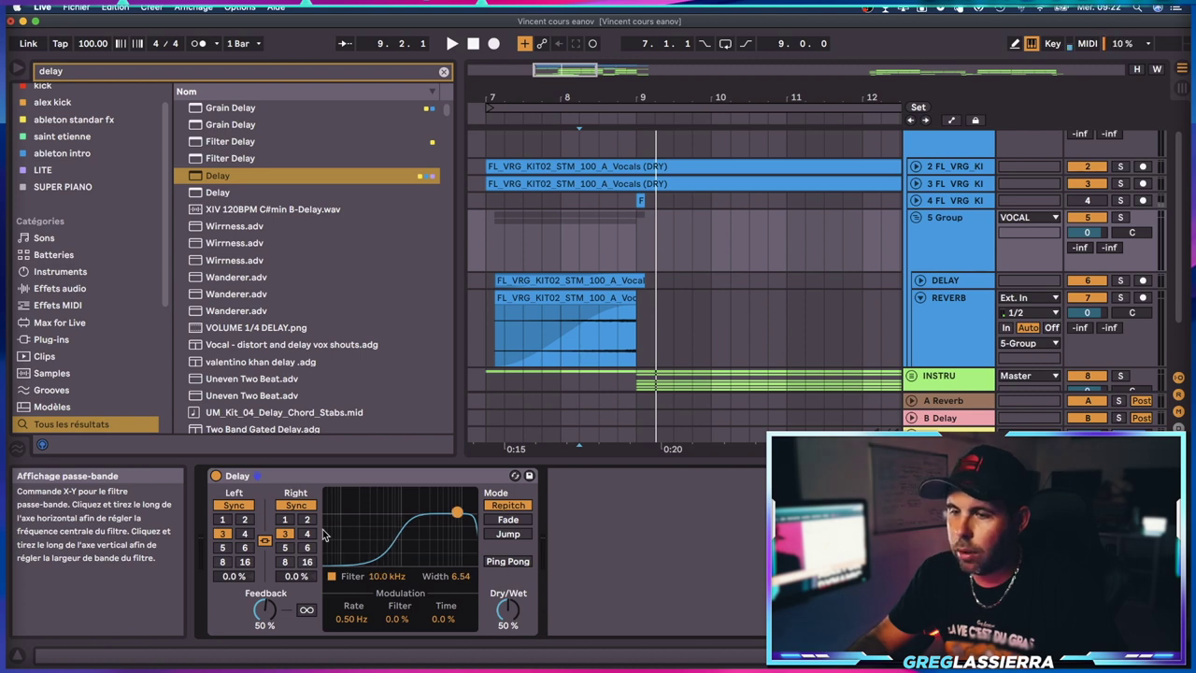
left_click(306, 519)
left_click_drag(266, 608, 266, 613)
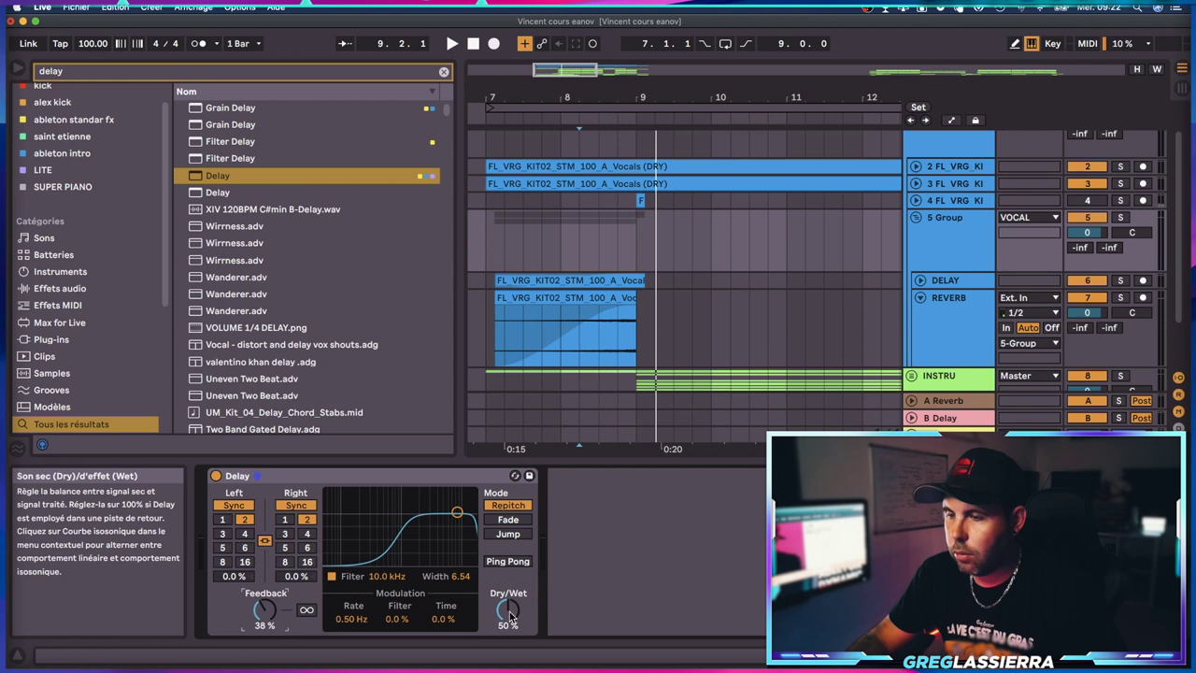
Step: Play the reversed effects through the group's Delay from 8.2.1 and solo the group
left_click(577, 224)
key("space")
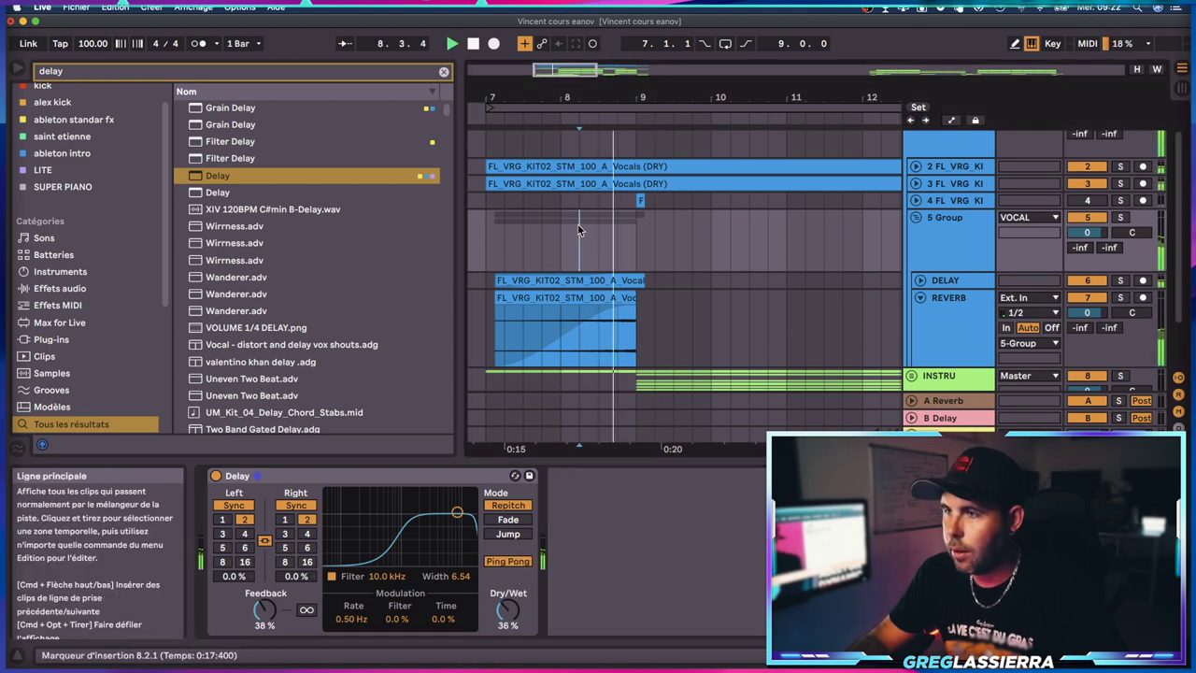
left_click(1121, 217)
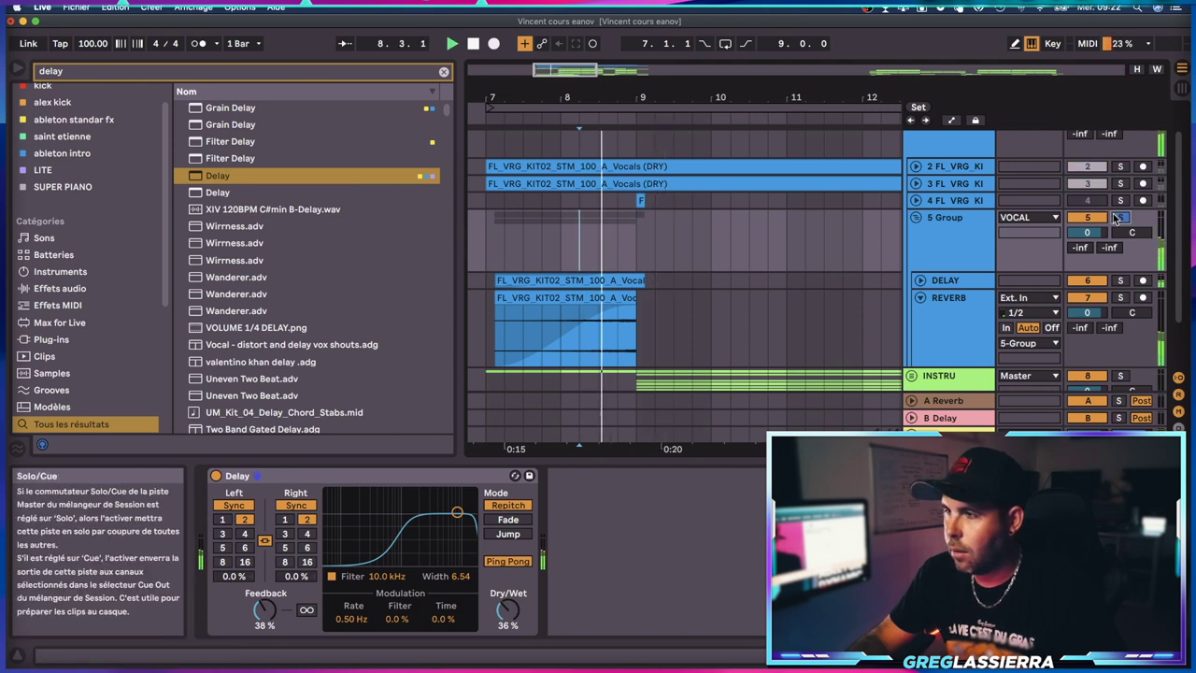
Step: Lower the DELAY track's volume to -6.1 dB and fold the group that contains it
left_click(921, 280)
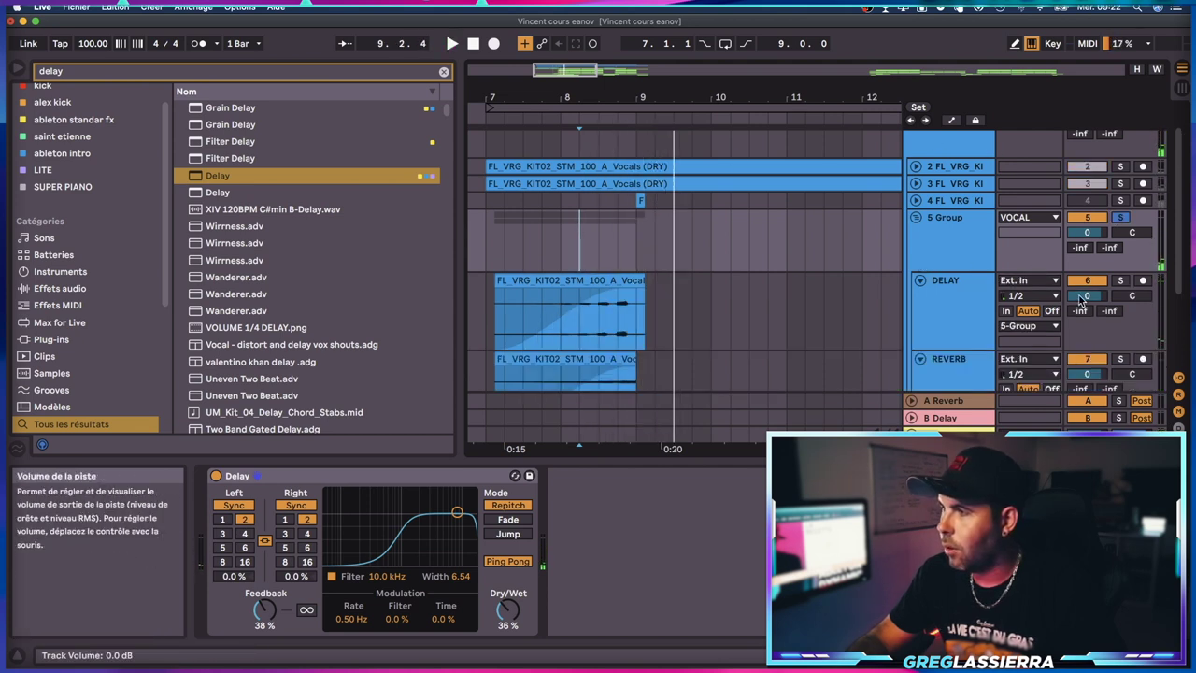
left_click_drag(1087, 296, 1087, 316)
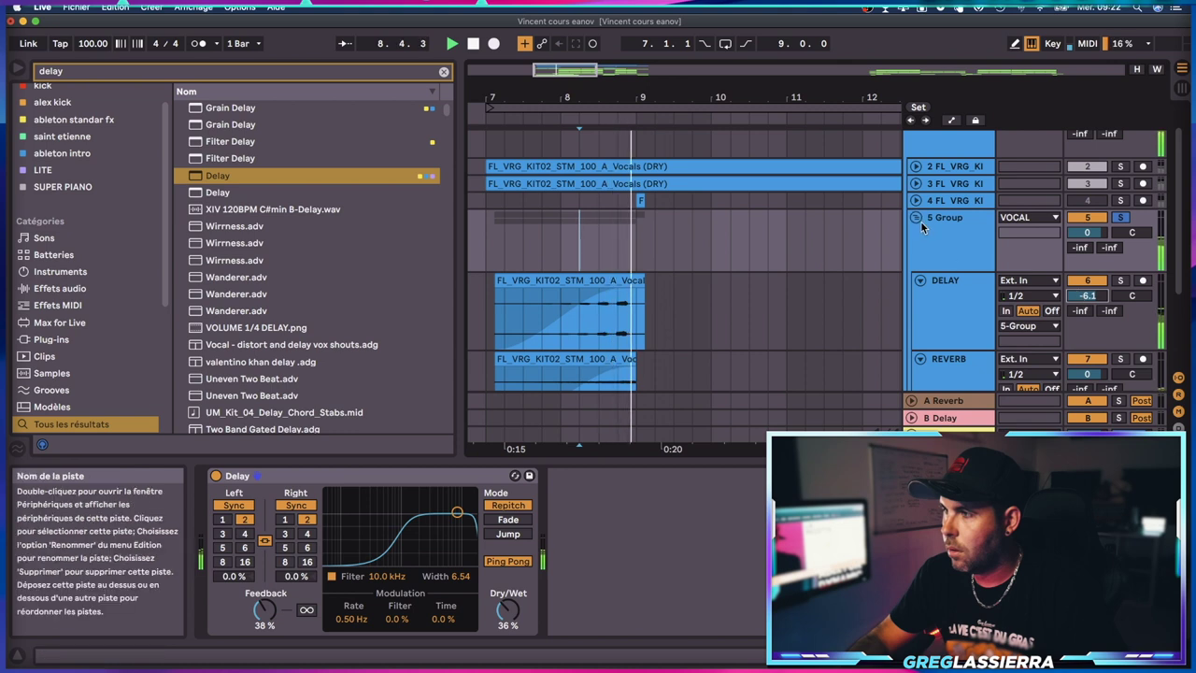
left_click(917, 219)
left_click(980, 252)
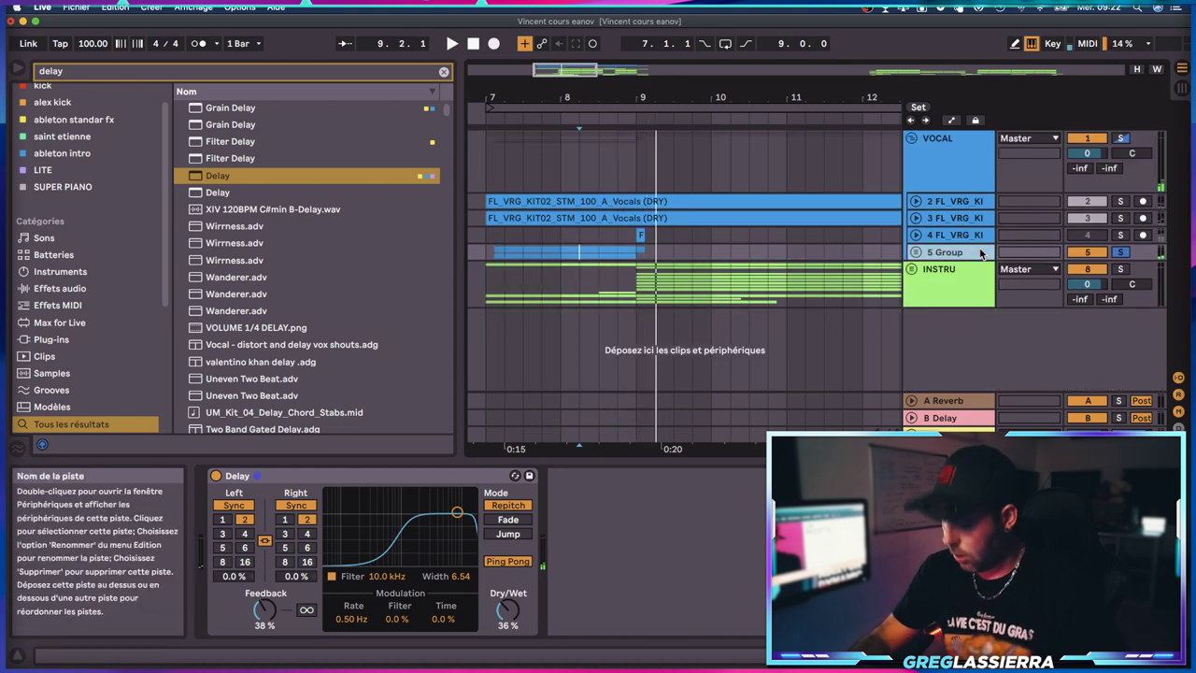
Step: Rename the reversed-effects group as REVERSE VO and lower its volume to -2.6 dB while playing the VOCAL group soloed
key("super+r")
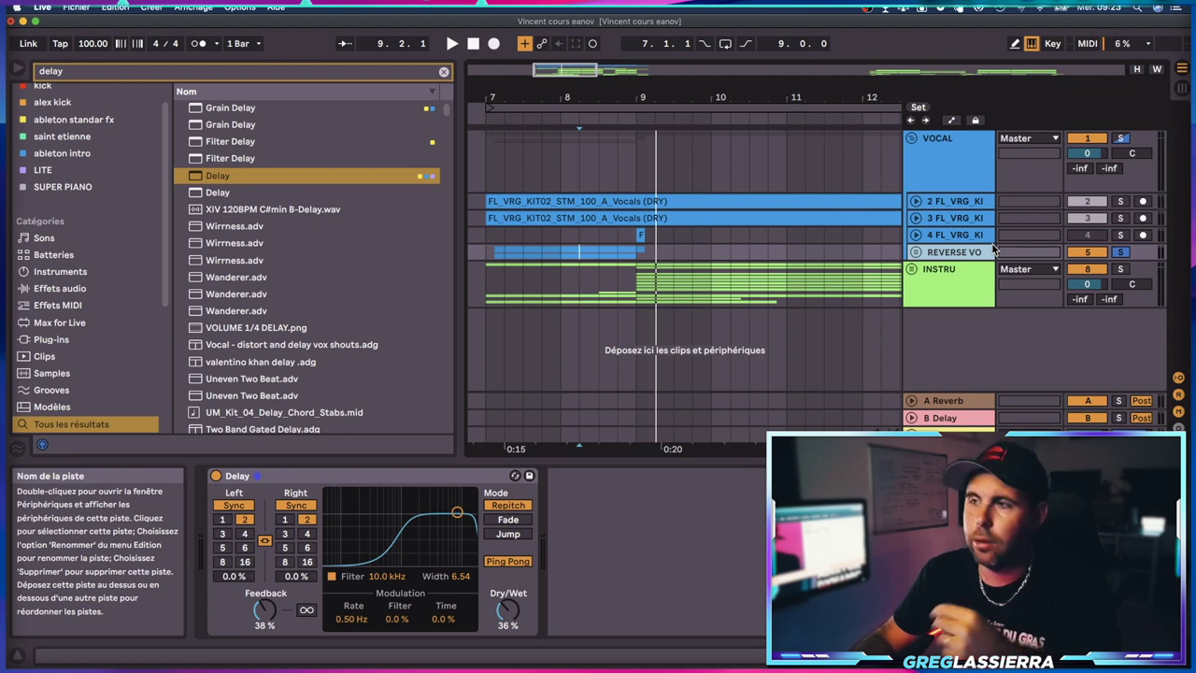
left_click(1125, 141)
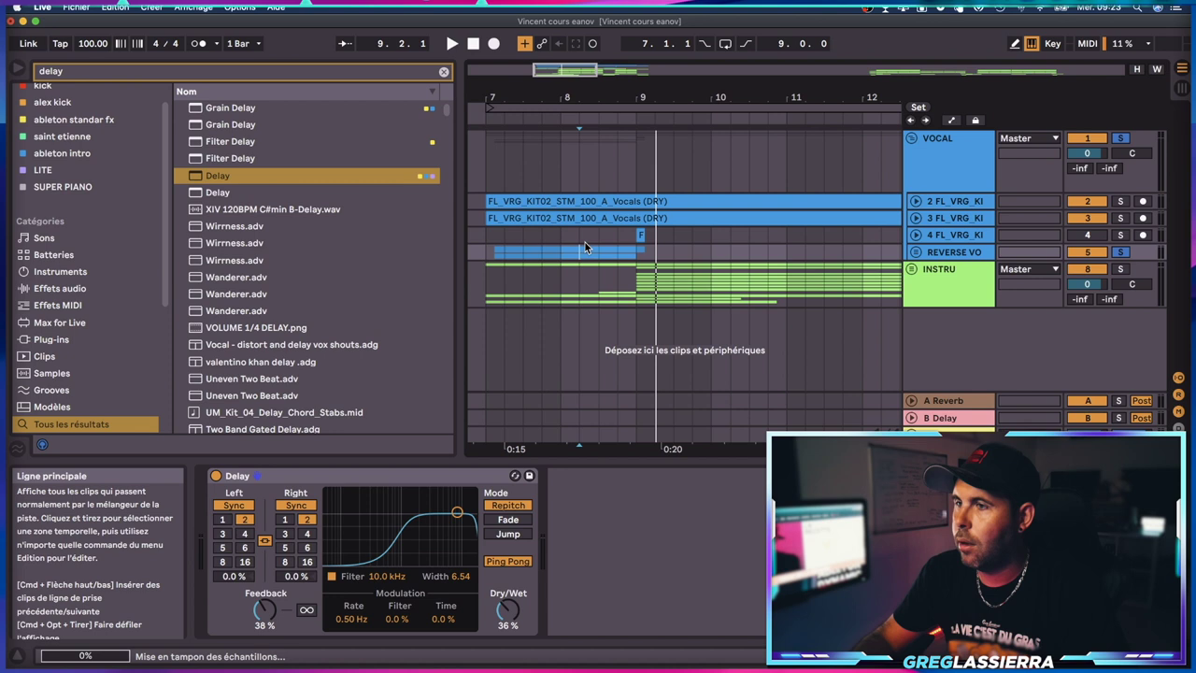
key("space")
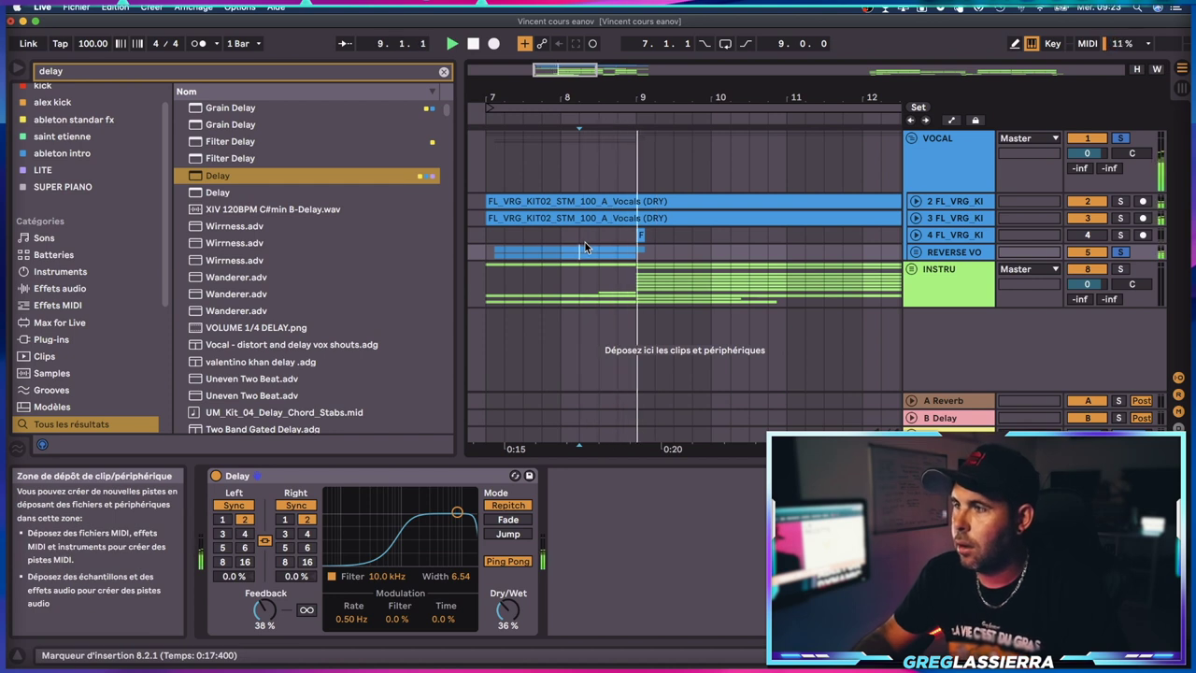
left_click(911, 251)
left_click_drag(1083, 267, 1084, 276)
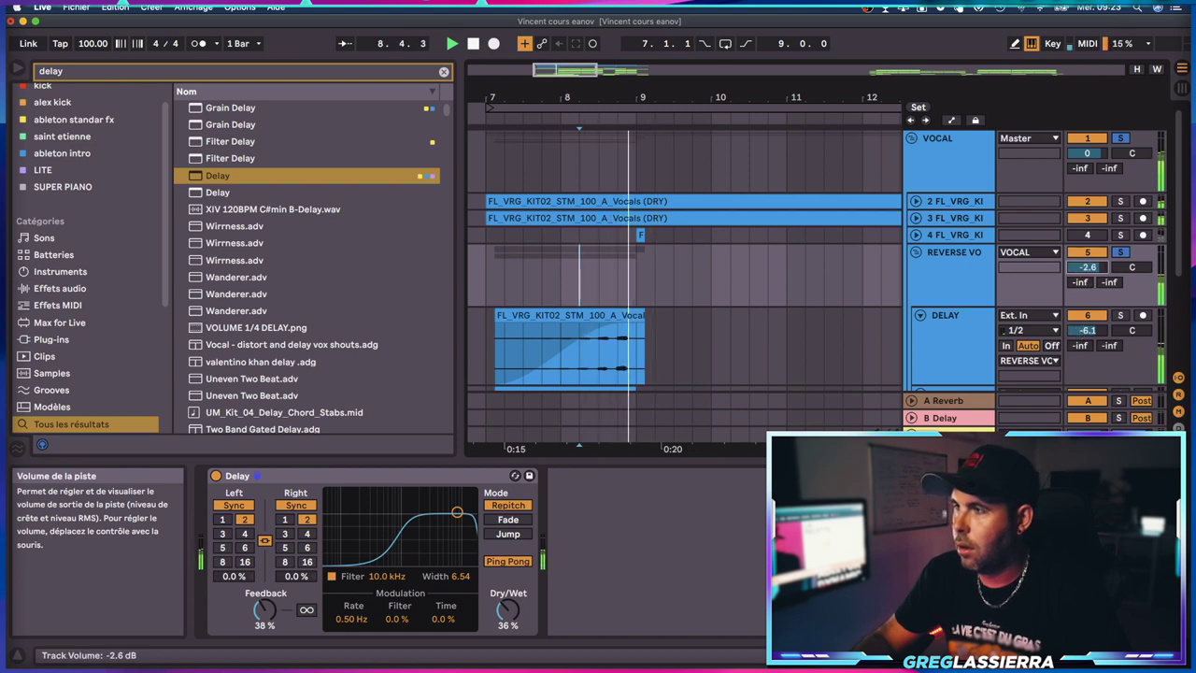
Step: Delete the short clip at 14.1.1 on the DELAY track and play the second reversed reverb effect from 13.1.1
left_click_drag(739, 121, 738, 116)
left_click(787, 281)
left_click(811, 314)
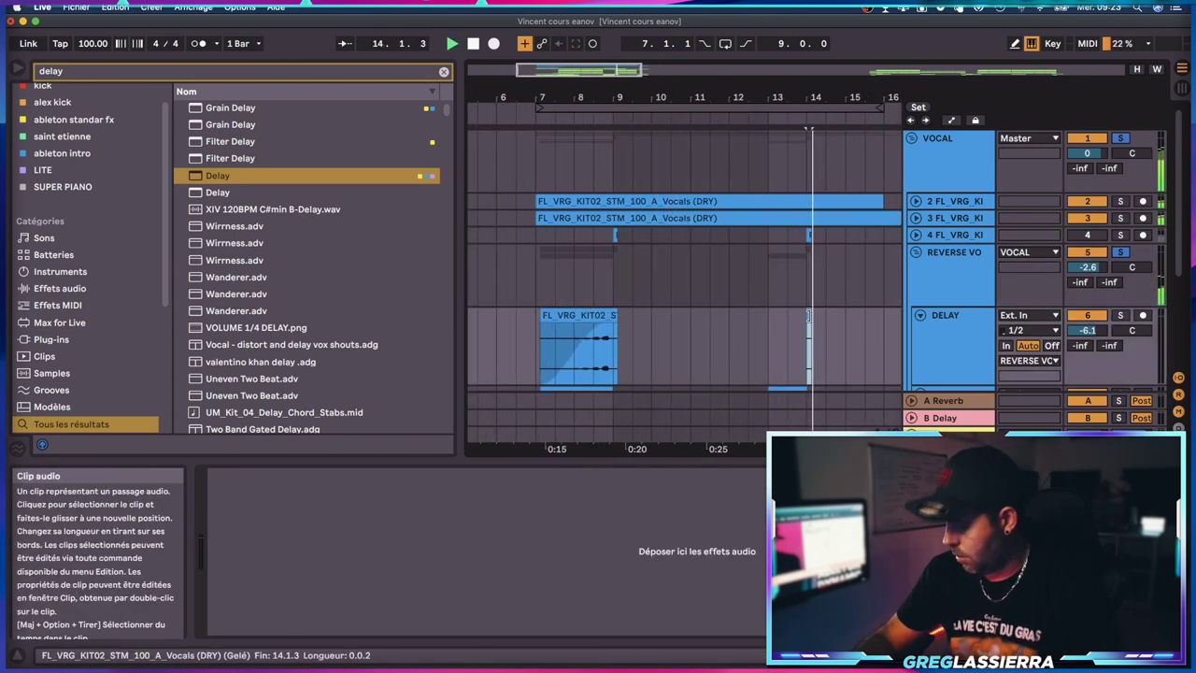
scroll(811, 329, "down", 1)
scroll(813, 334, "down", 2)
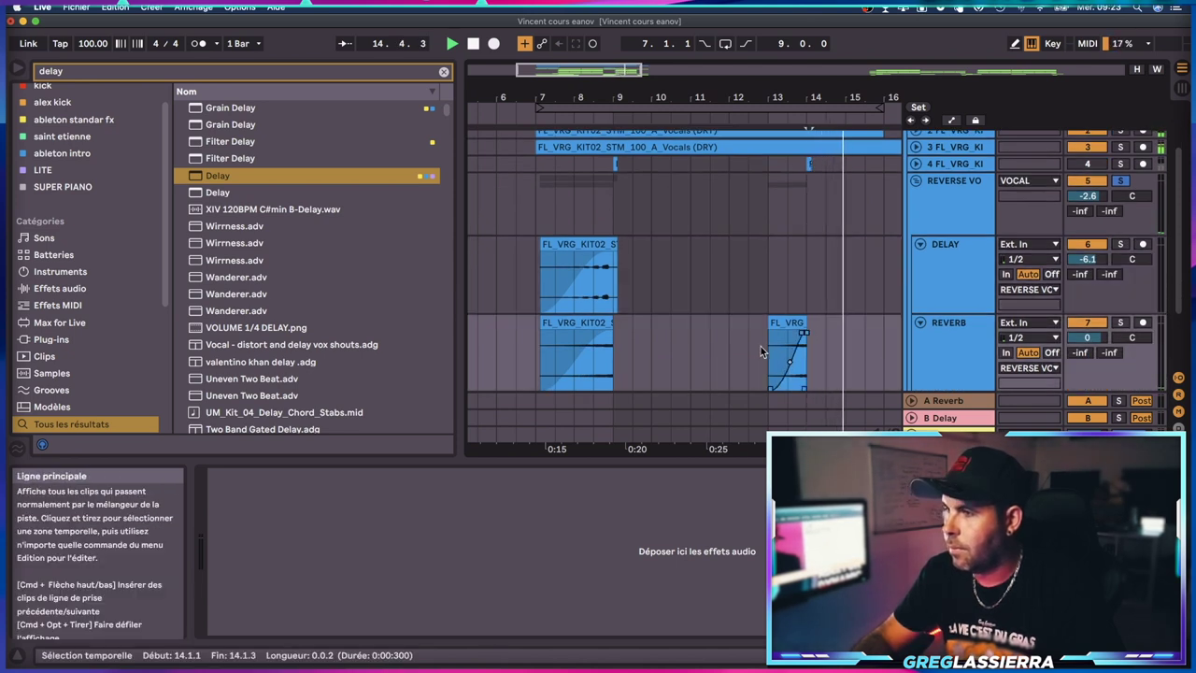
left_click(761, 346)
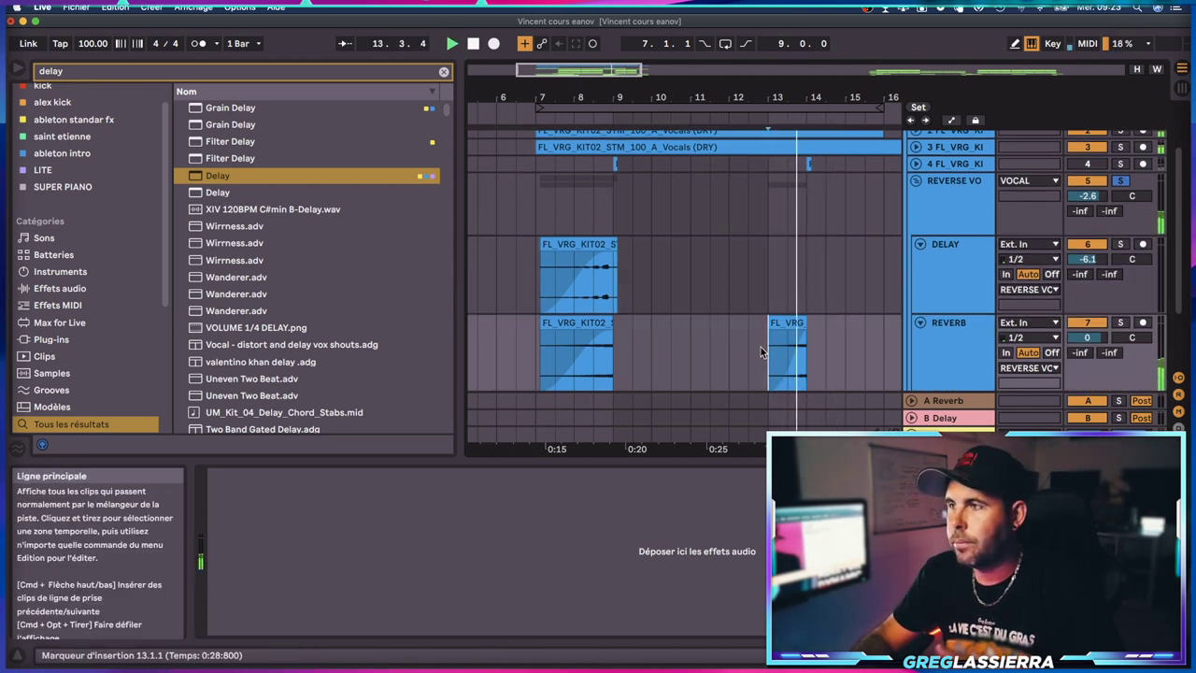
Step: Fold the REVERSE VO group and play the whole arrangement from 6.3.1 with no group soloed
left_click(913, 179)
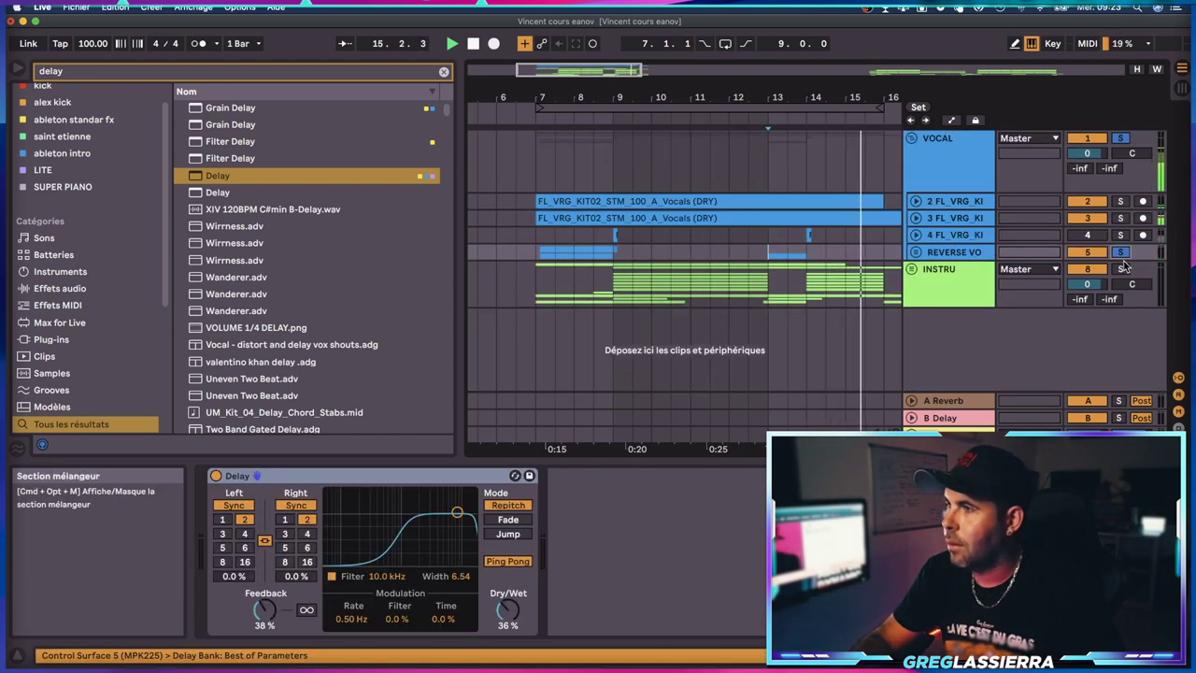
left_click(523, 214)
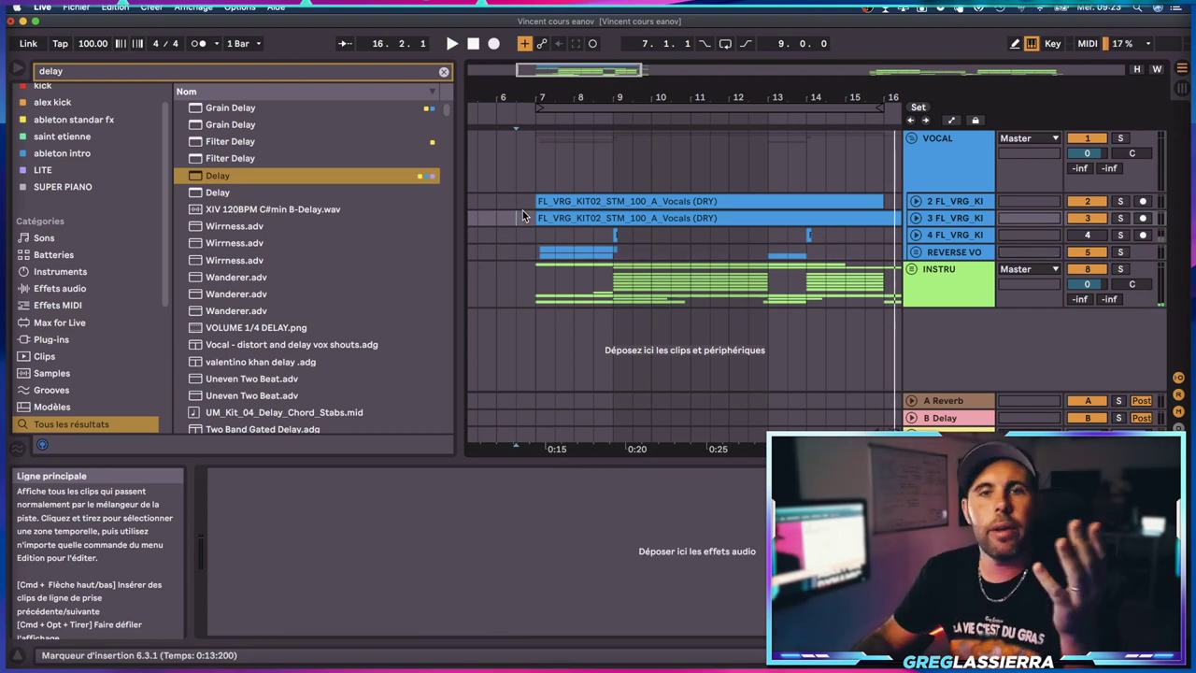
key("space")
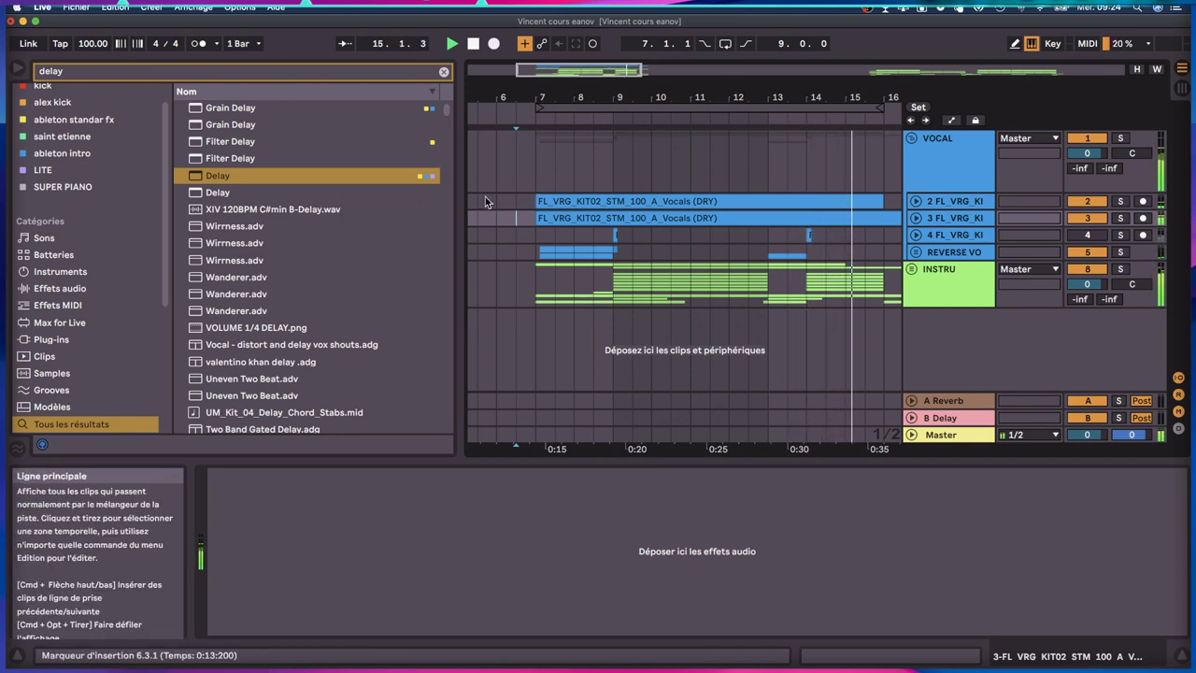
left_click_drag(635, 97, 596, 95)
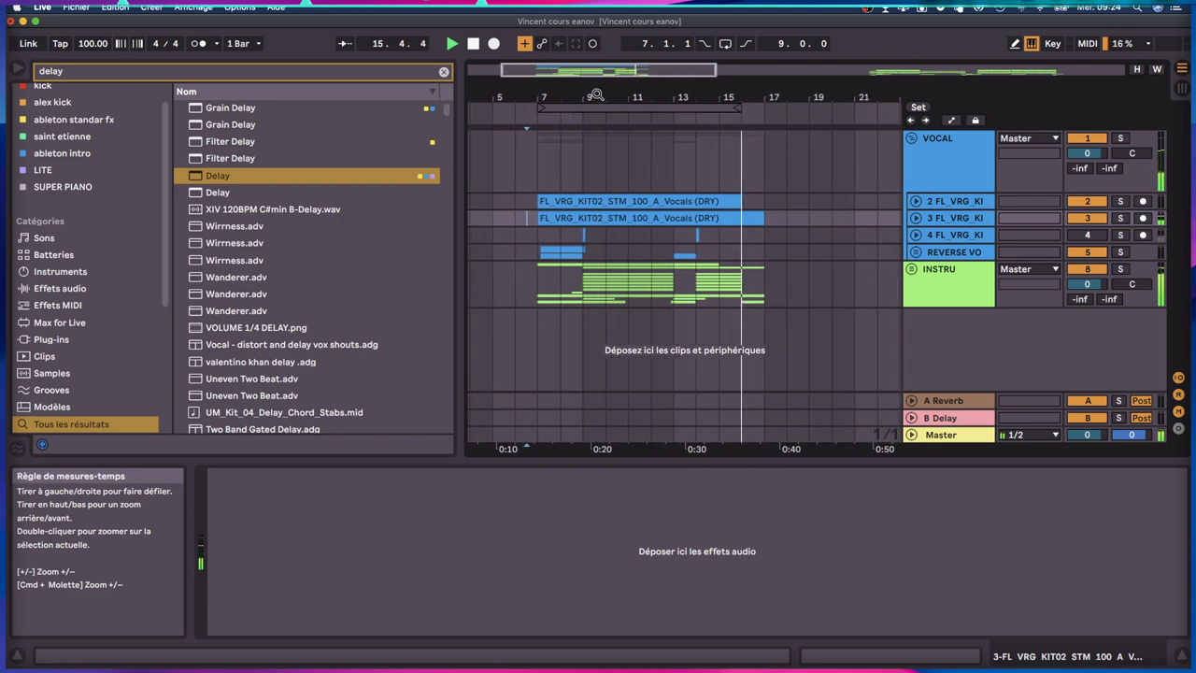